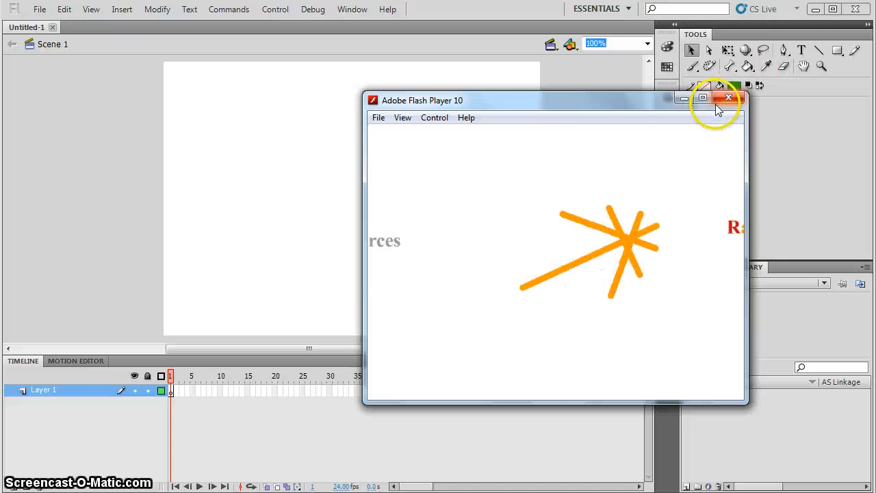
Close the Flash Player preview of the animation and start an import to the stage of the untitled document.
left_click(736, 99)
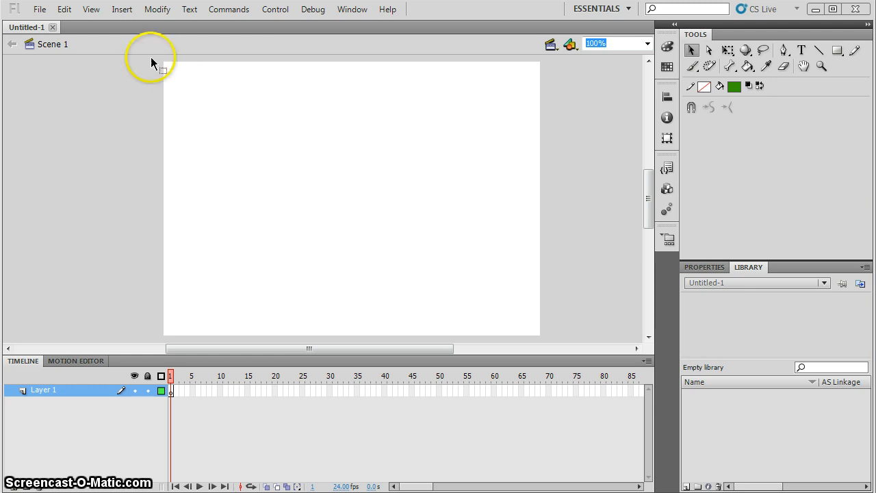
left_click(39, 9)
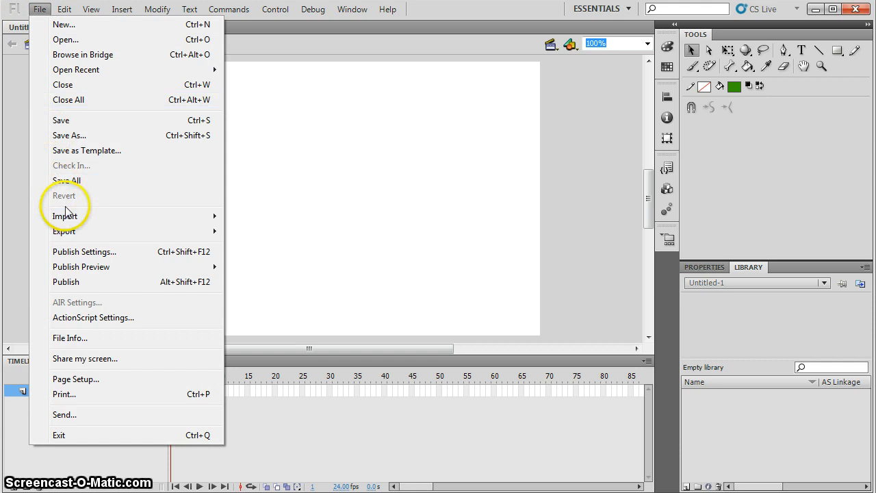
mouse_move(68, 216)
left_click(288, 215)
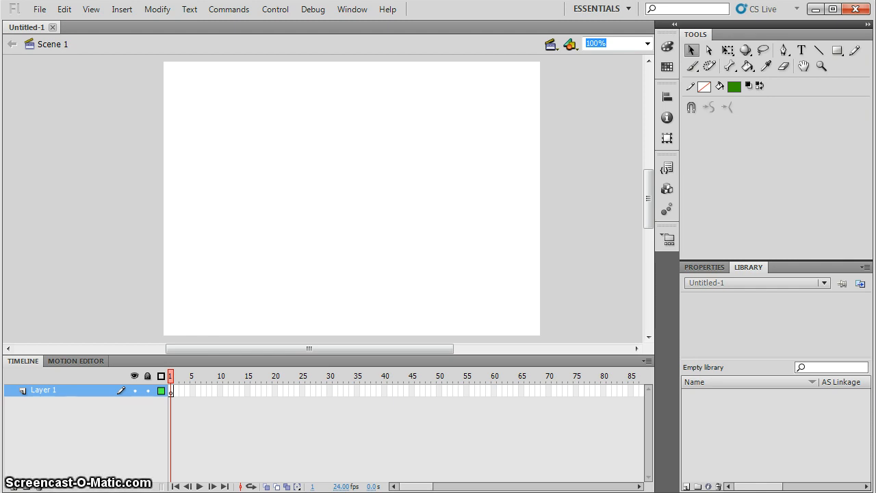
key("ctrl+r")
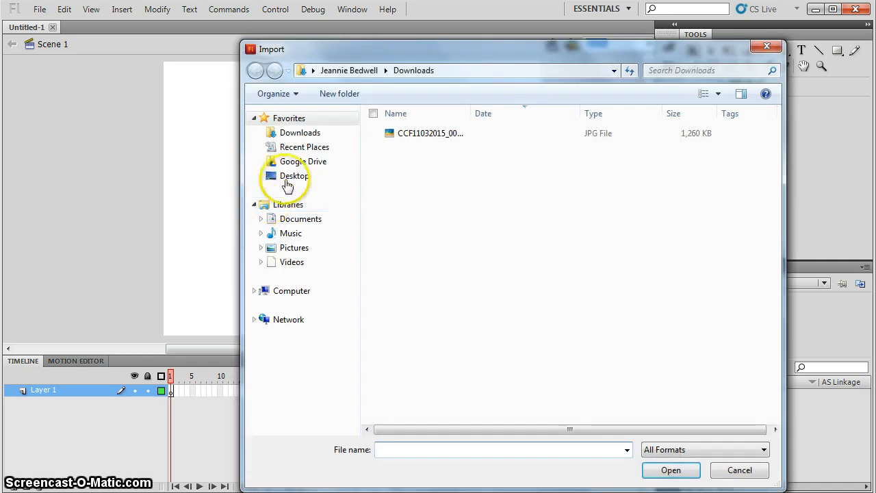
Import the rainbow image from the Google Drive folder 2015 10IST, Authoring and Multimedia, Flash, First flash animation onto the stage.
left_click(304, 162)
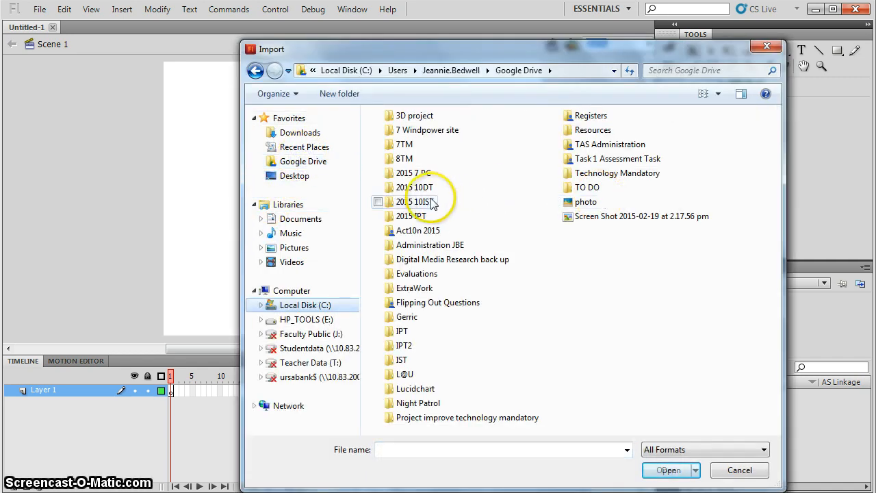
double_click(407, 201)
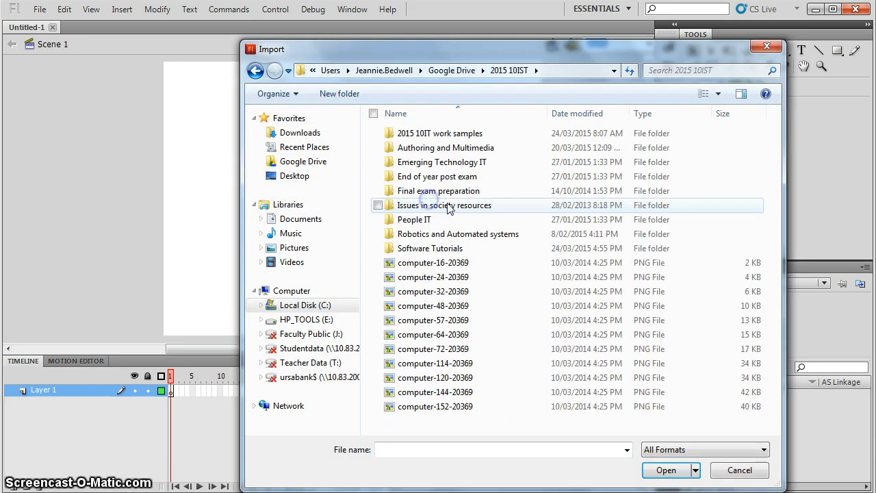
double_click(491, 147)
double_click(413, 194)
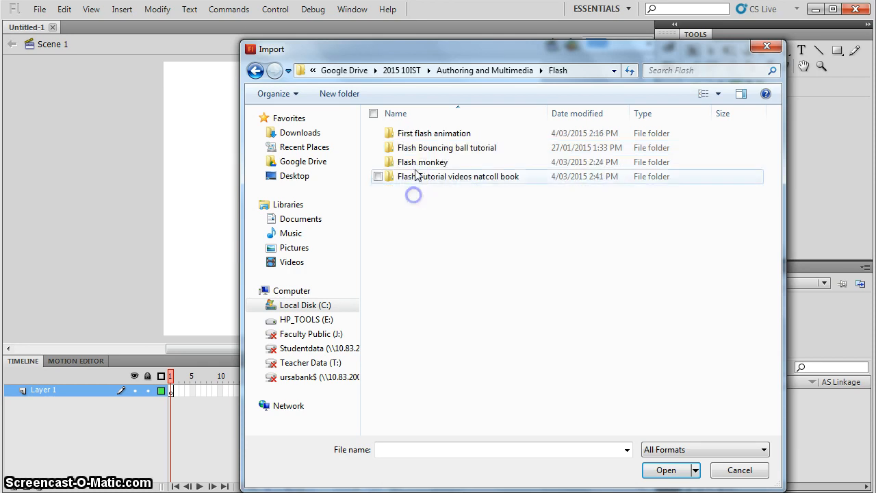
left_click(422, 136)
double_click(422, 136)
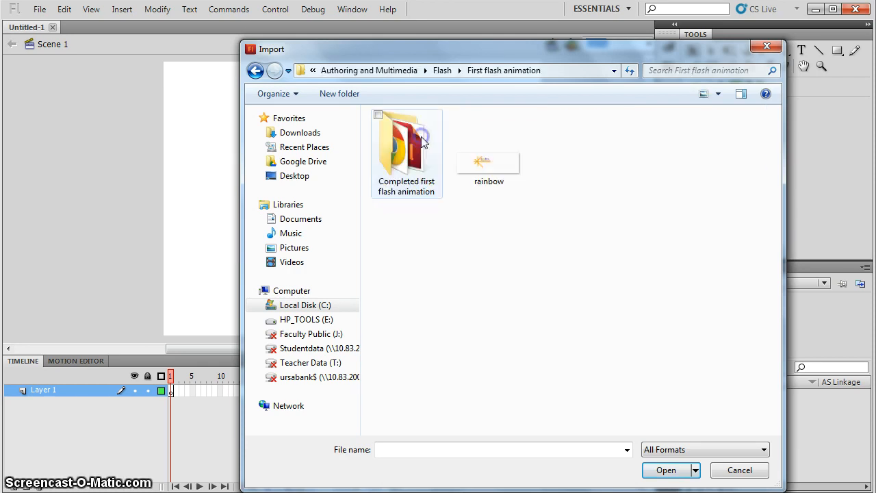
left_click(511, 170)
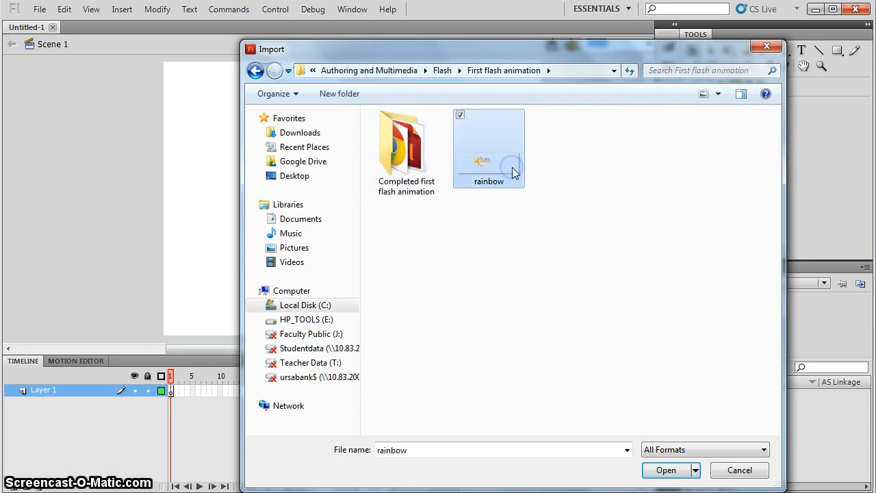
left_click(666, 470)
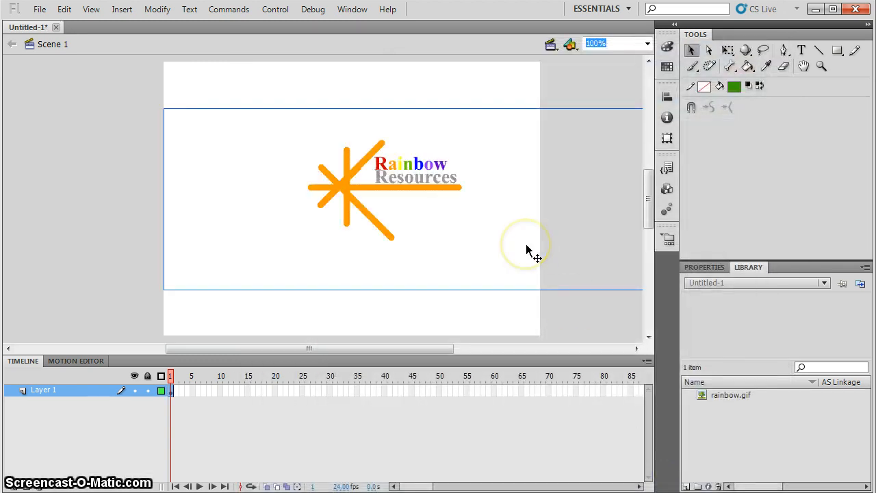
Trace the imported logo bitmap with color threshold 100, minimum area 1 pixel, corner threshold Many Corners and curve fit Pixels.
left_click(479, 271)
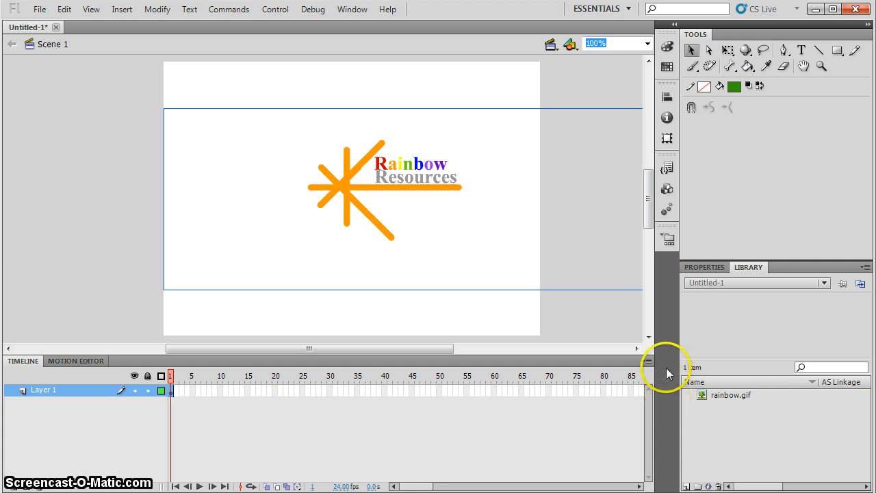
left_click(285, 319)
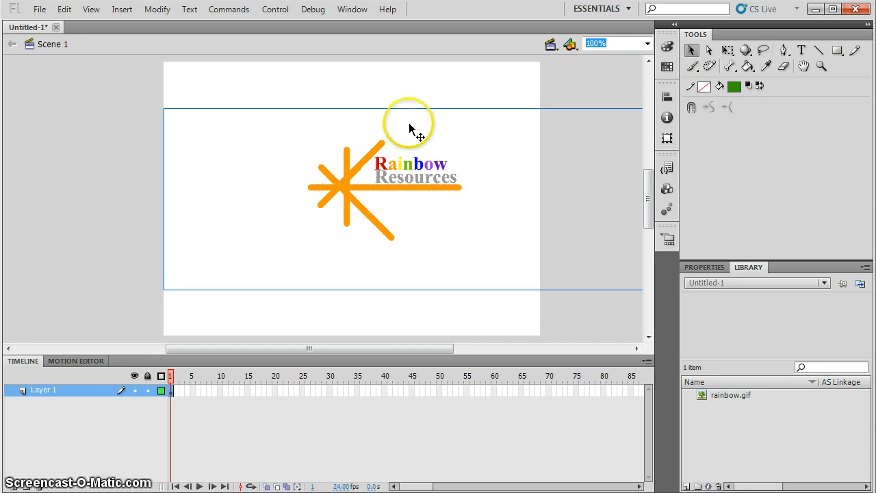
left_click(158, 10)
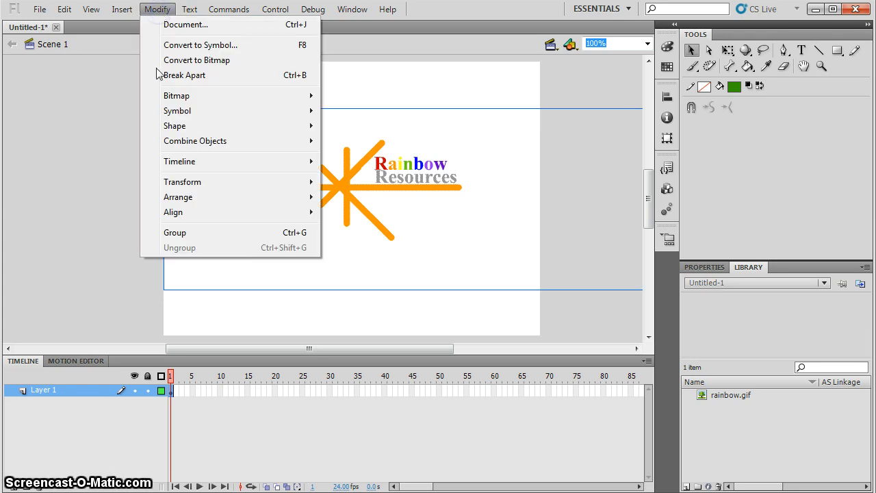
mouse_move(213, 98)
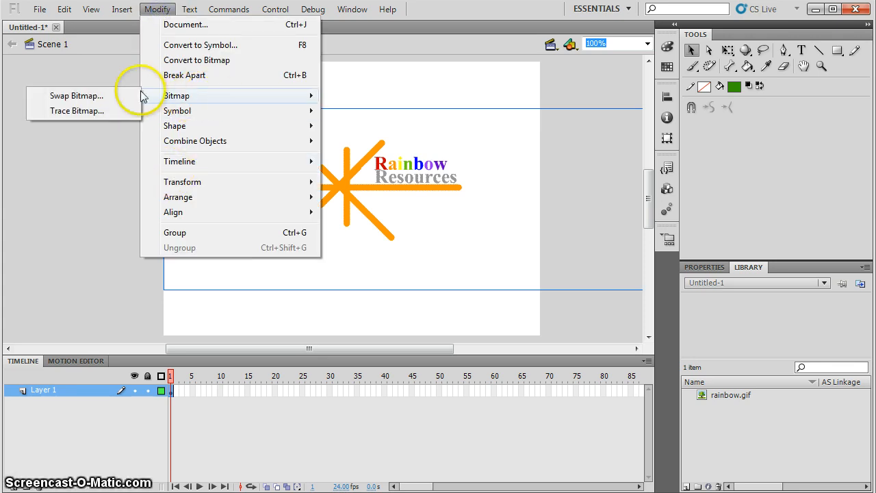
left_click(109, 112)
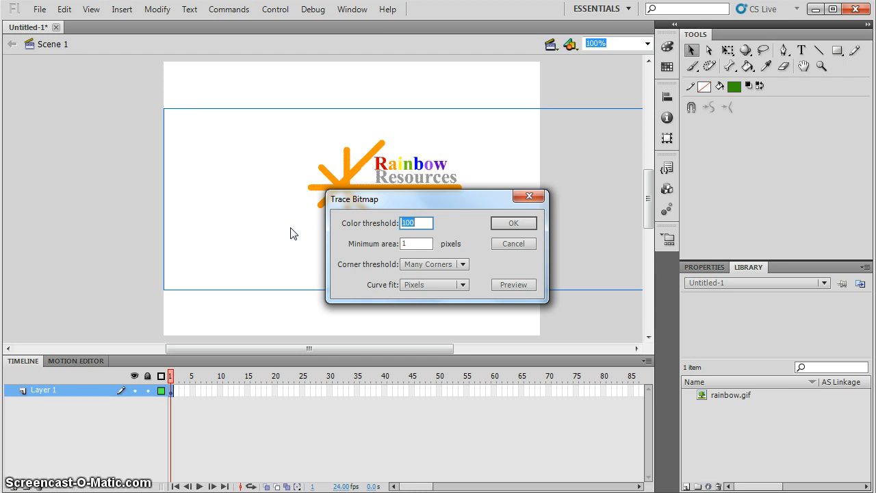
left_click(463, 248)
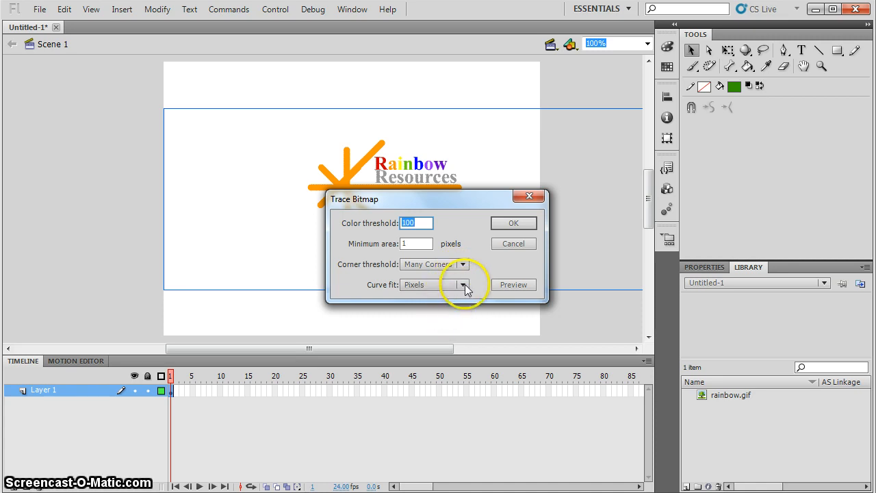
left_click(514, 222)
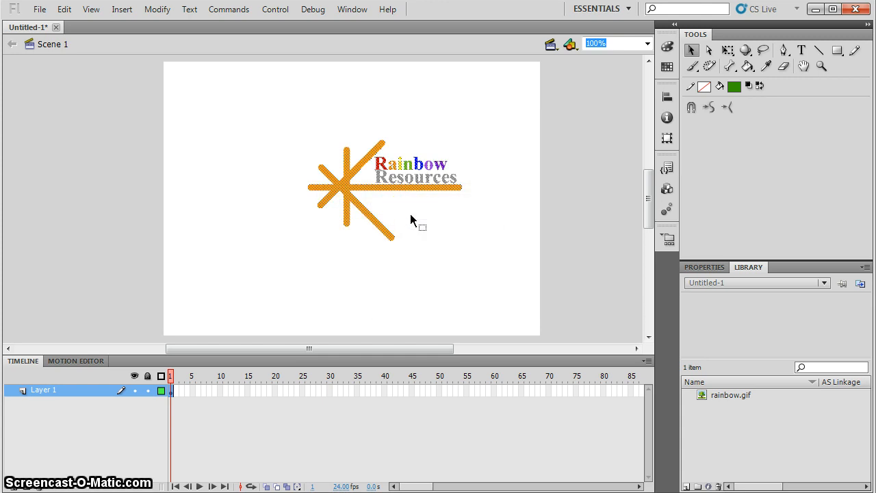
Check the traced logo's separate shapes by selecting the orange star and individual letters of the lettering, then deselect everything.
left_click(401, 141)
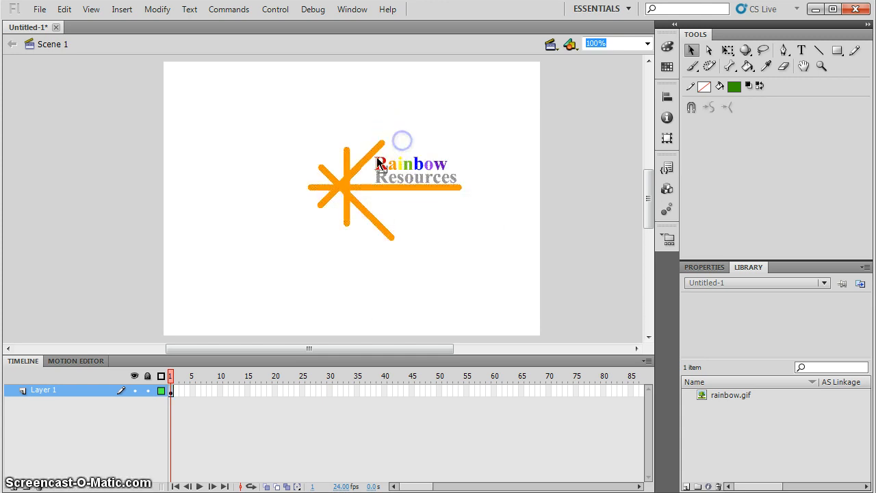
left_click(369, 159)
left_click(398, 227)
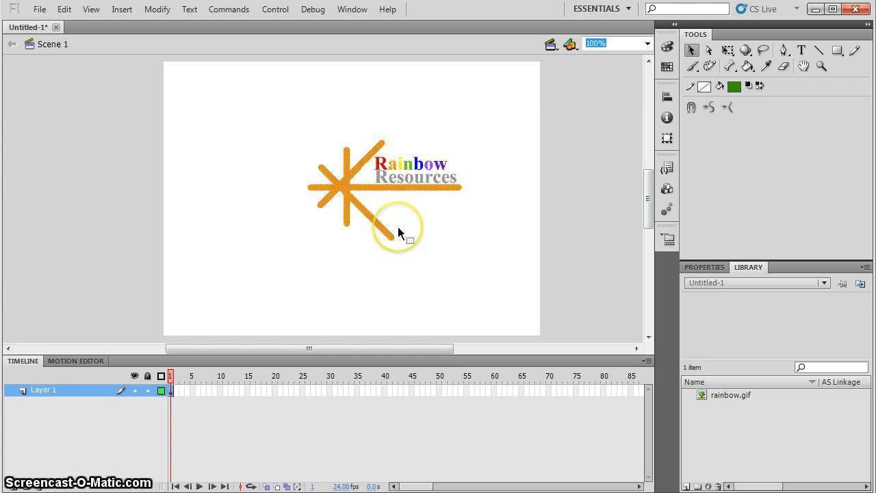
left_click(395, 166)
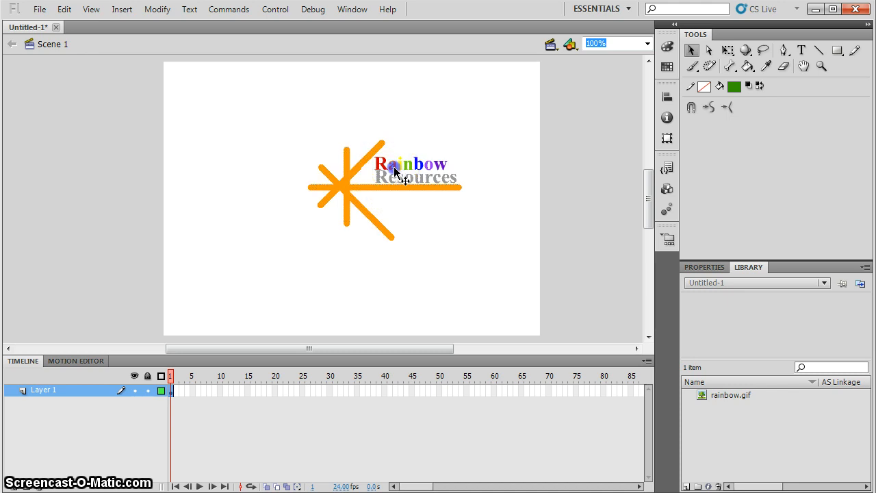
left_click(379, 165)
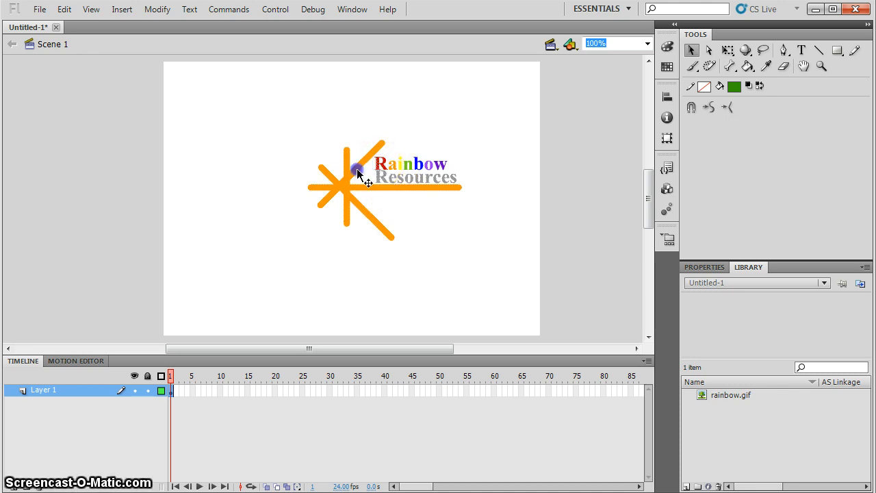
left_click(357, 169, "shift")
left_click(381, 174, "shift")
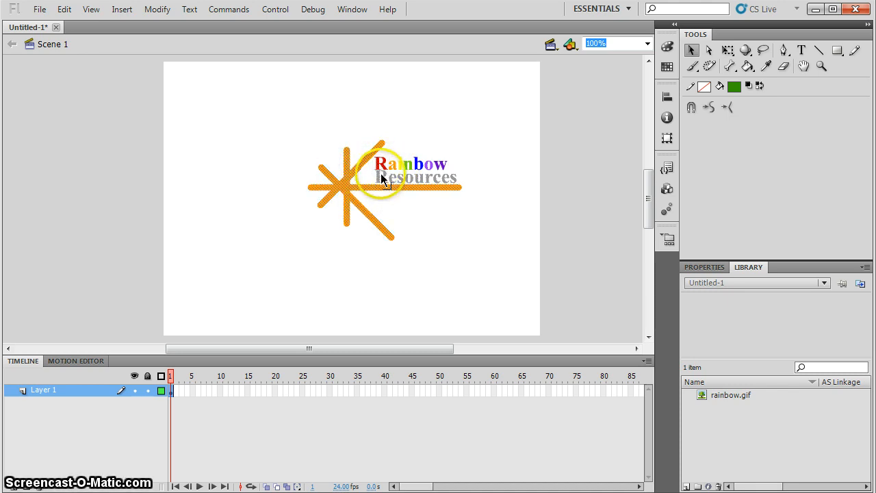
left_click(383, 175)
left_click(384, 179)
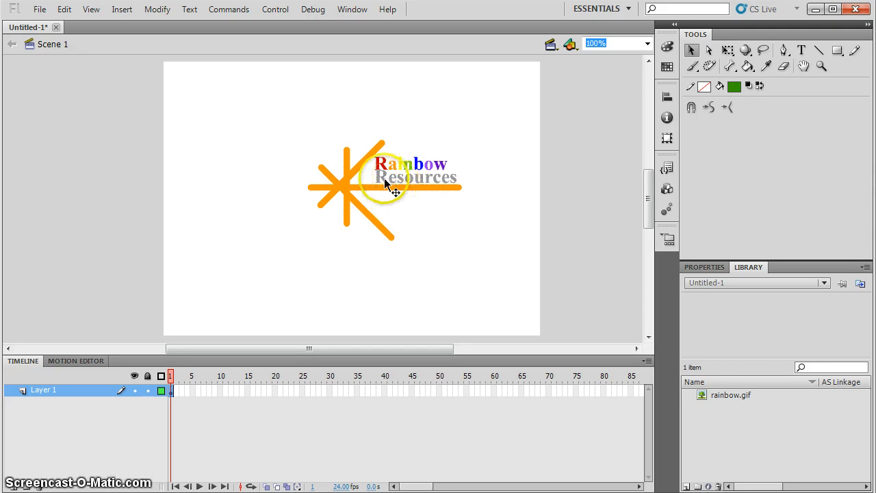
left_click(427, 215)
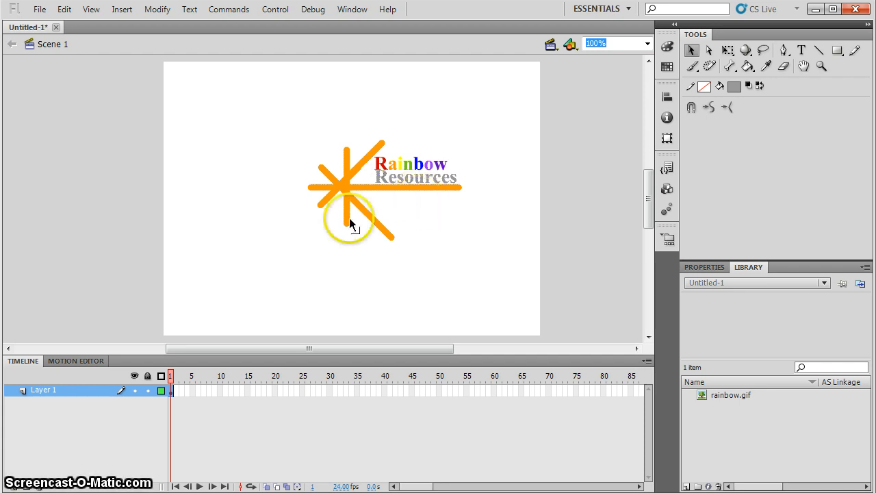
left_click(410, 113)
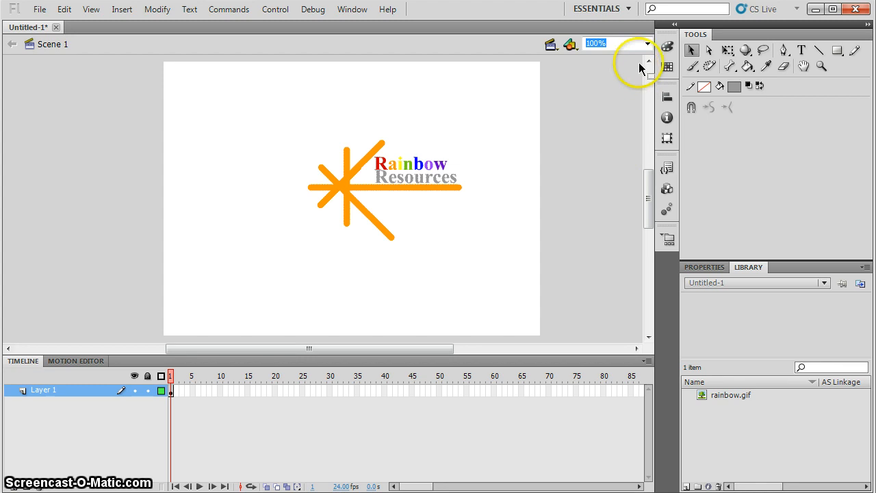
Examine the traced Rainbow Resources lettering up close at 400% zoom.
left_click(647, 43)
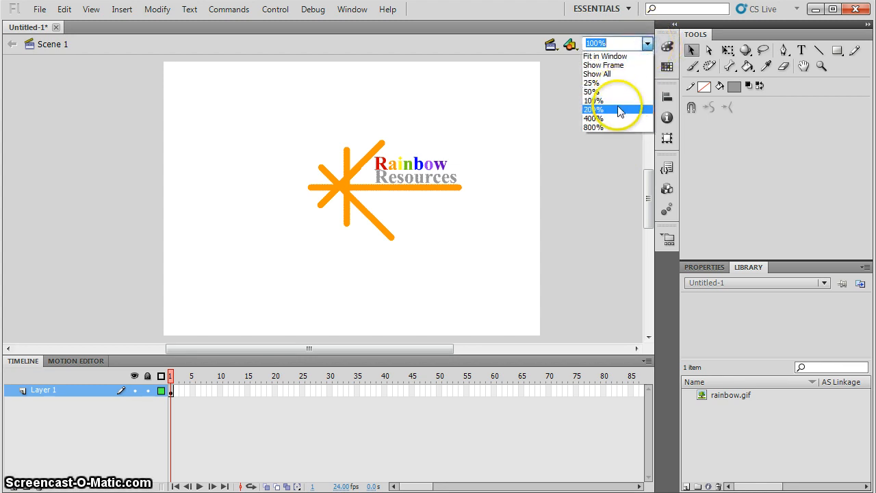
left_click(618, 110)
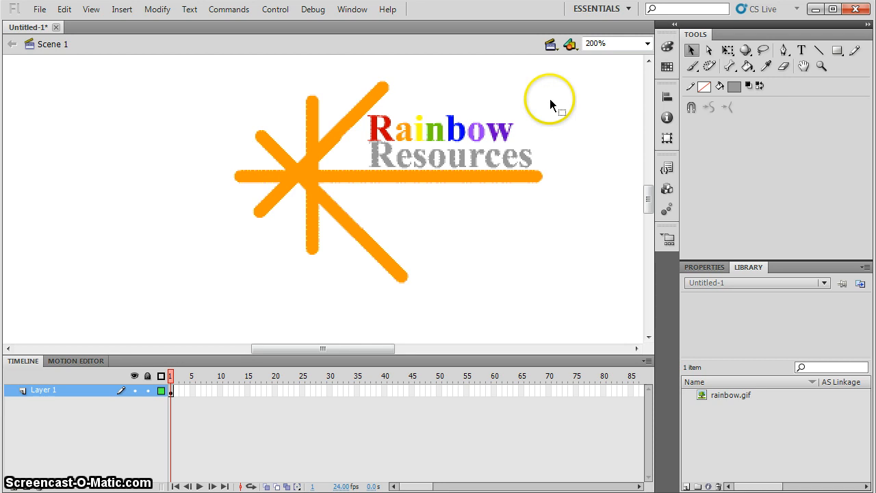
key("ctrl+equal")
key("ctrl+equal")
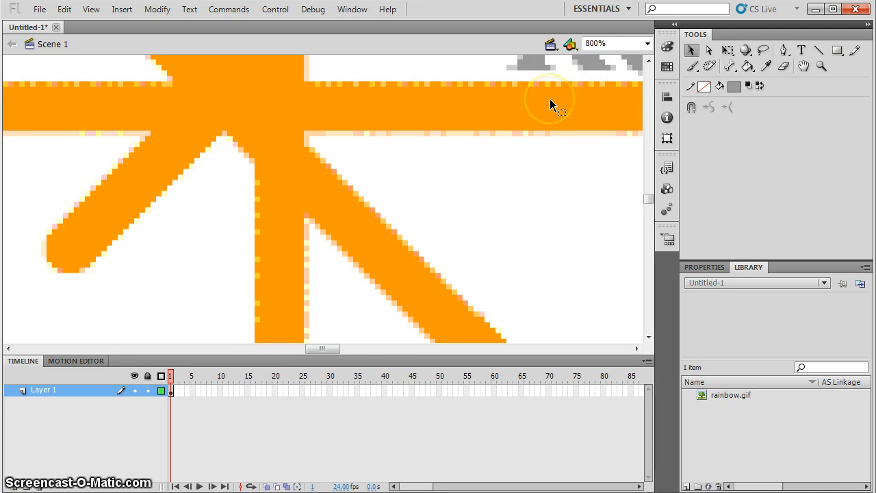
key("ctrl+minus")
key("ctrl+minus")
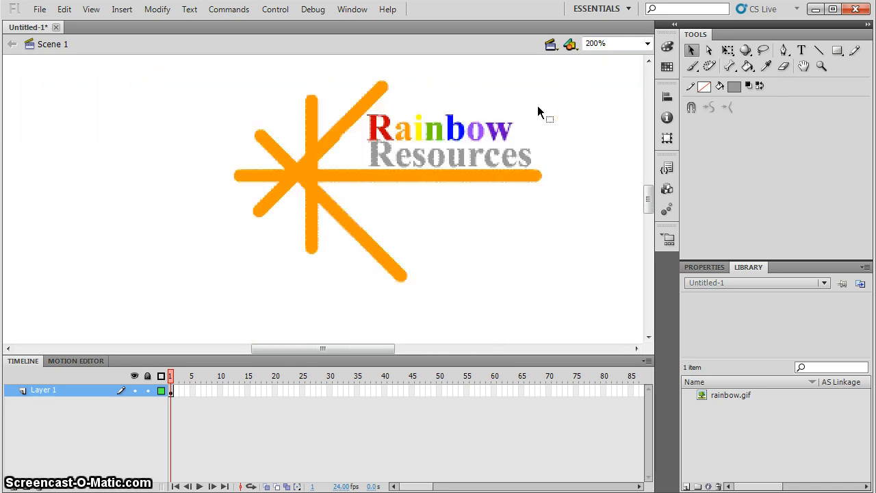
key("ctrl+equal")
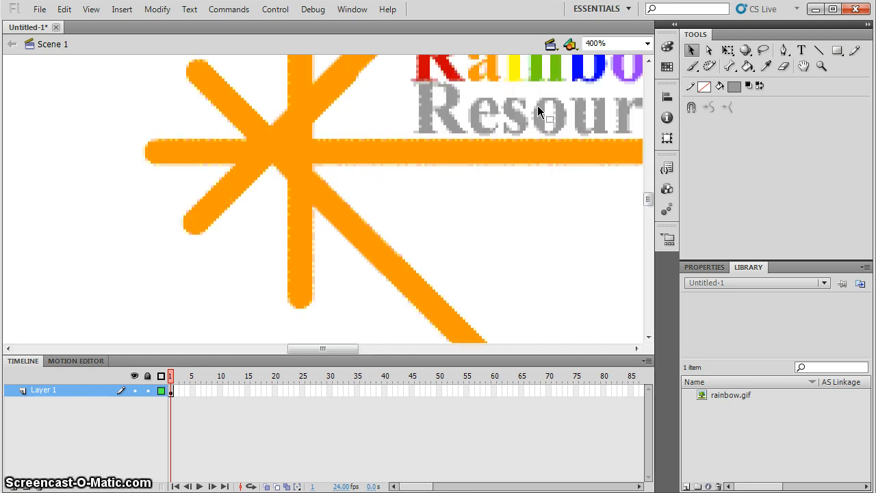
left_click(593, 233)
left_click_drag(646, 198, 648, 188)
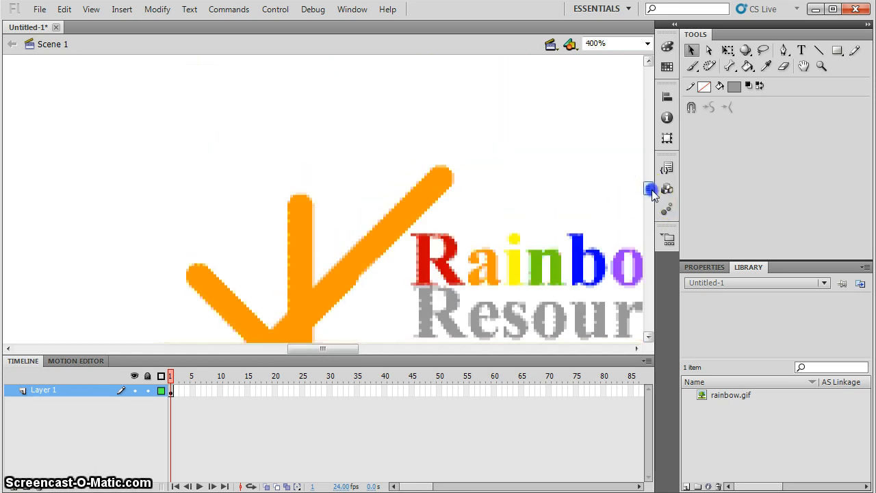
left_click(355, 350)
left_click_drag(355, 351, 385, 345)
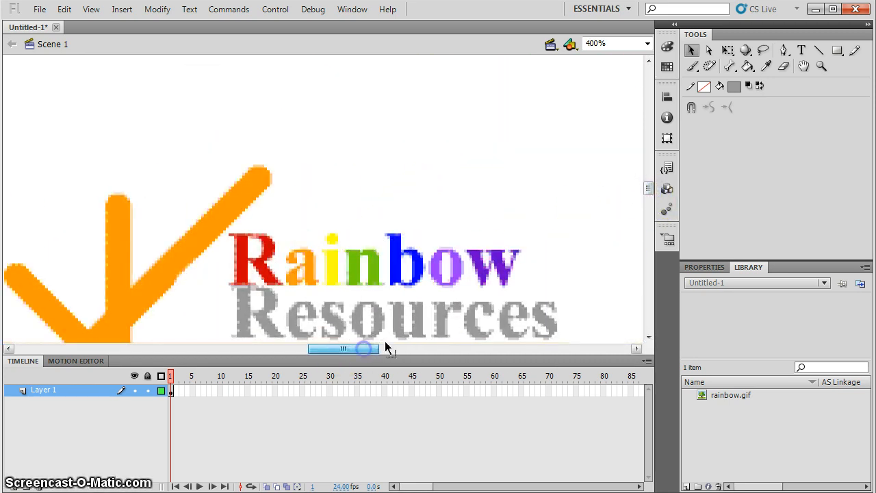
left_click(649, 185)
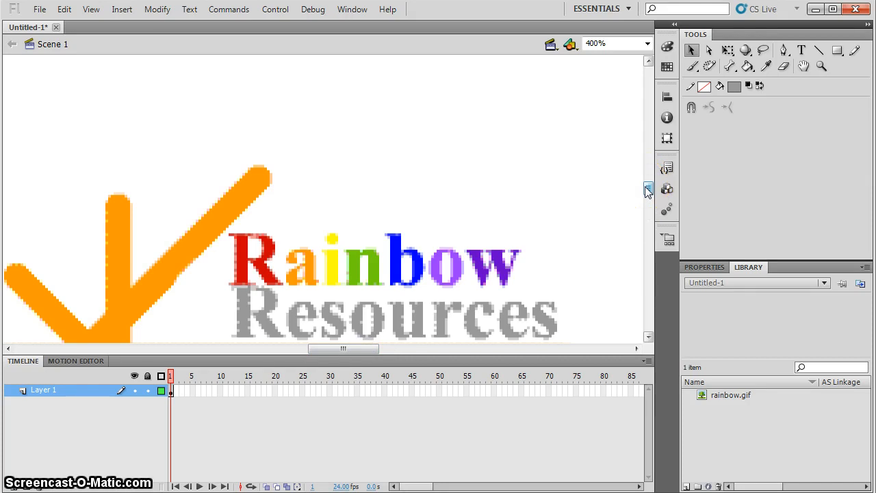
Convert all the multicoloured letters of the word Rainbow into one movie clip symbol named rainbow.
left_click(692, 50)
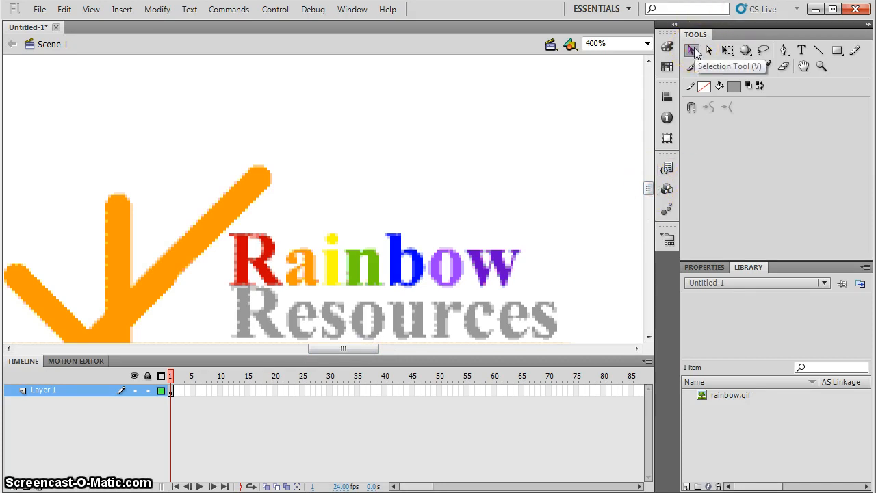
left_click(541, 224)
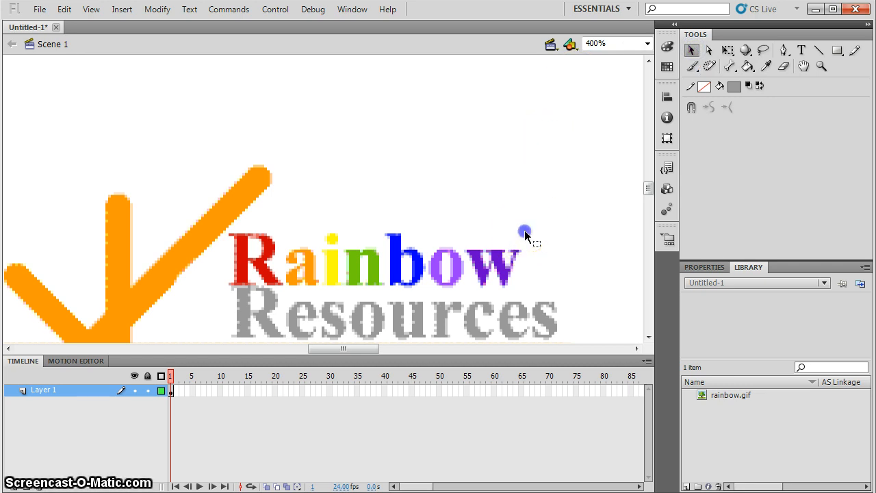
left_click_drag(524, 230, 510, 290)
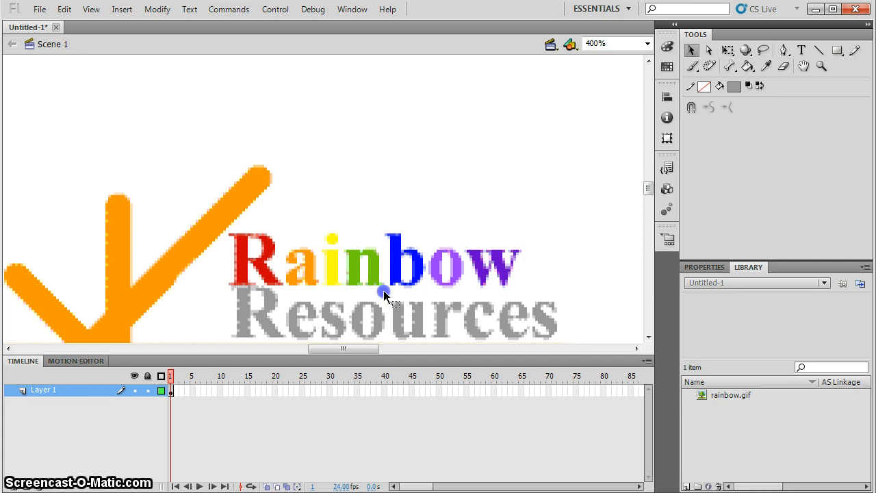
left_click_drag(383, 290, 229, 289)
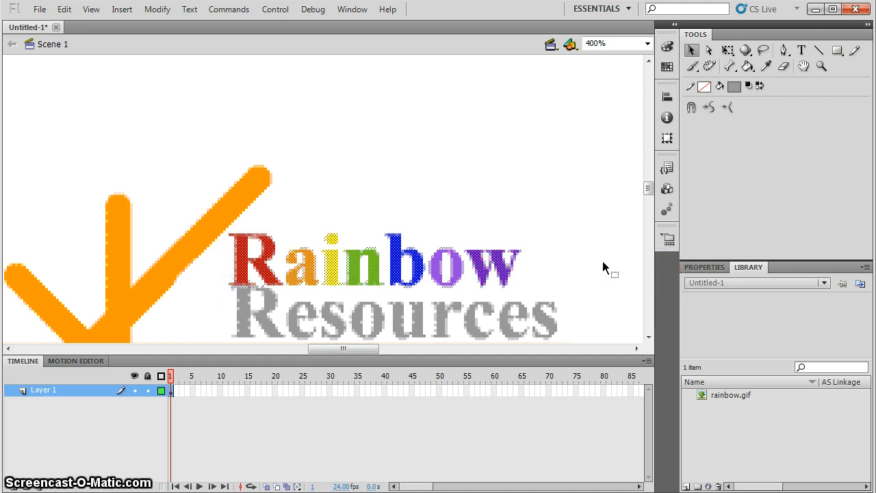
key("F8")
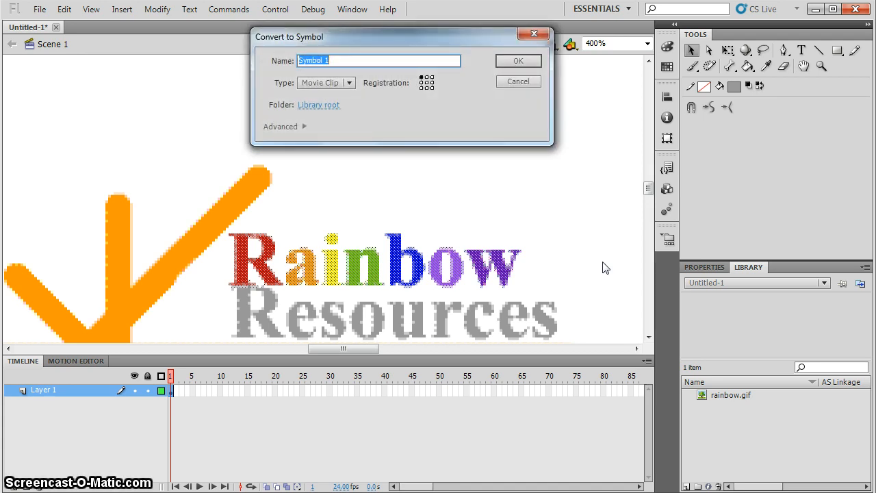
type("rainbow")
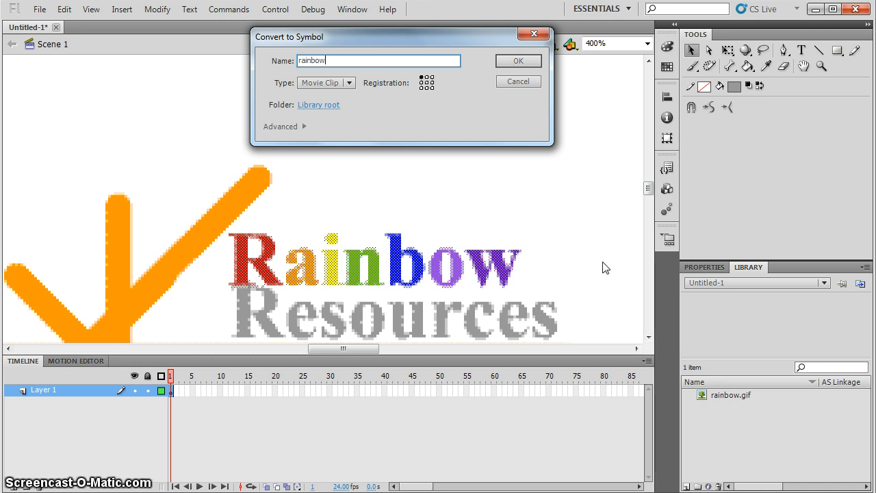
left_click(524, 61)
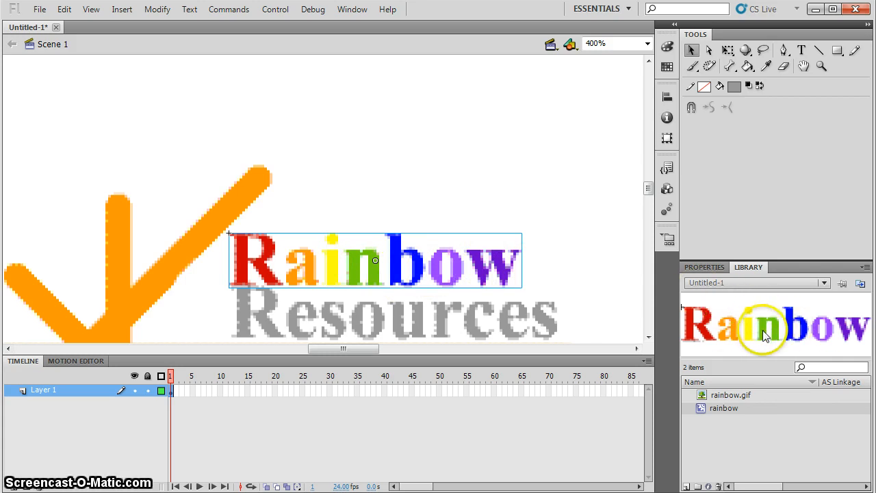
left_click(647, 336)
left_click(647, 336)
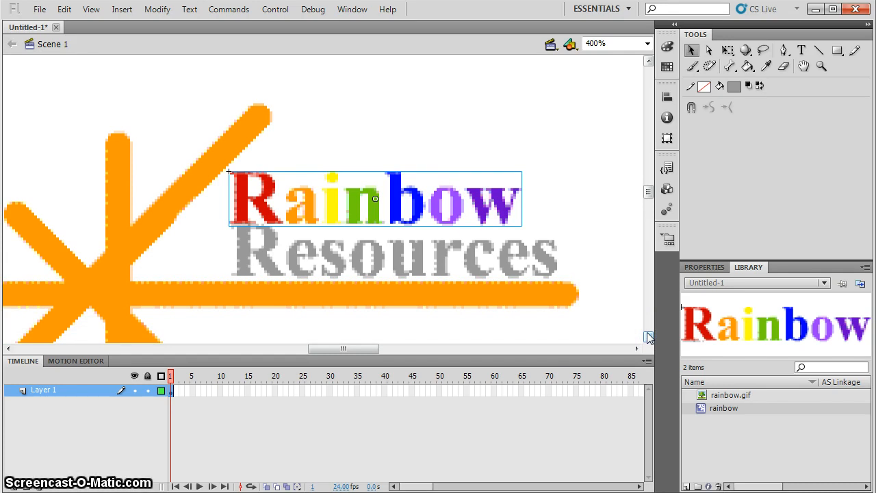
left_click(647, 336)
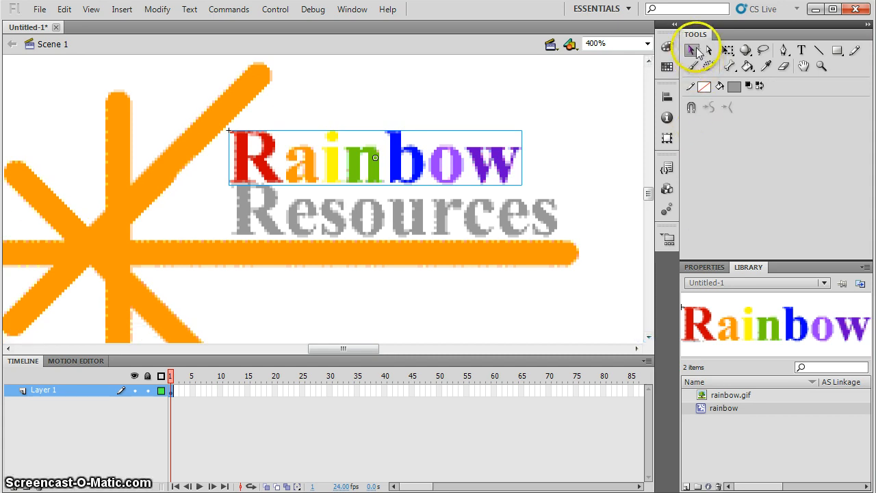
left_click(606, 82)
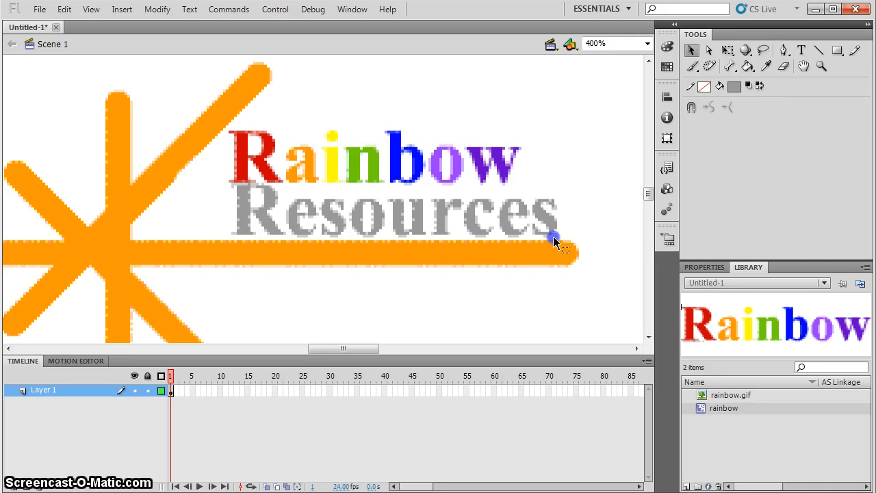
left_click(231, 238)
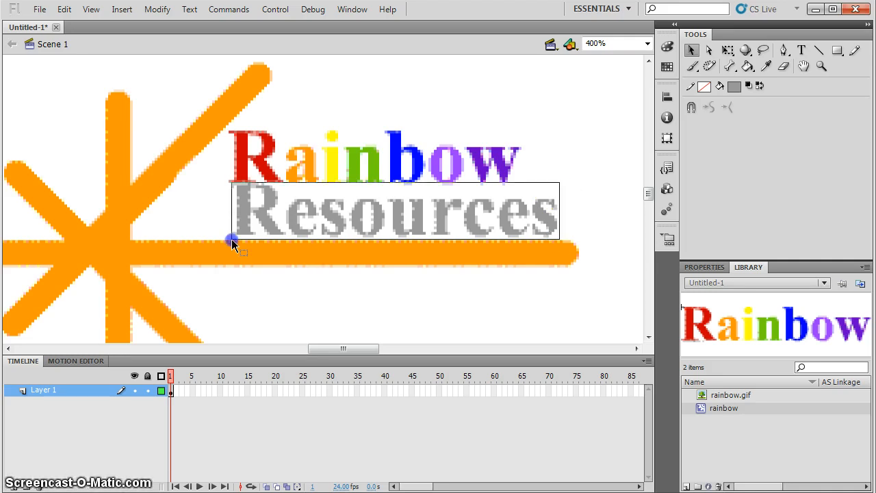
left_click_drag(228, 242, 230, 243)
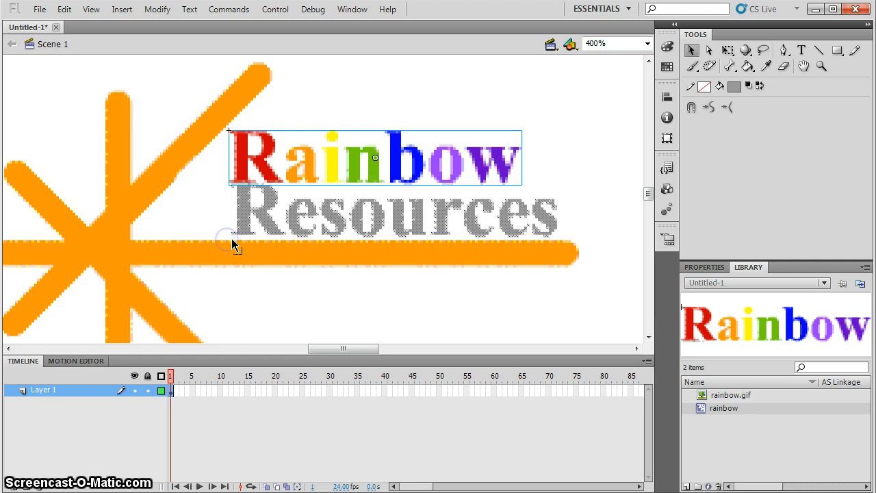
left_click(357, 159)
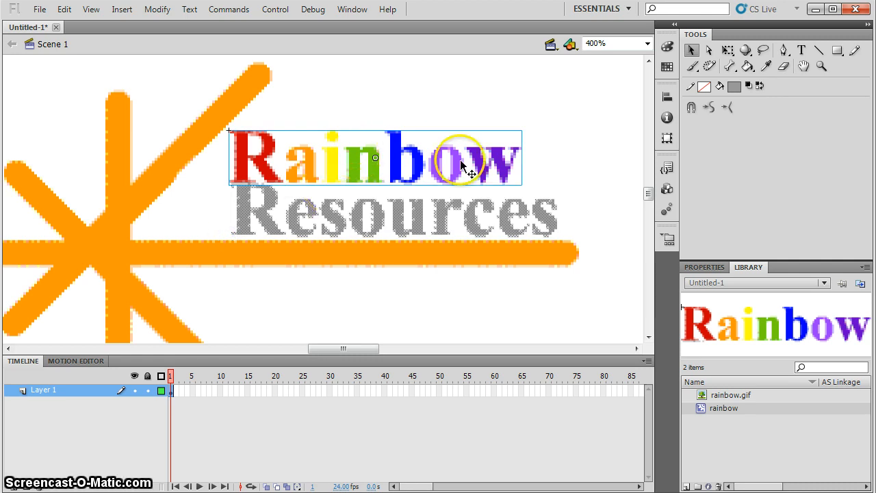
left_click(565, 180)
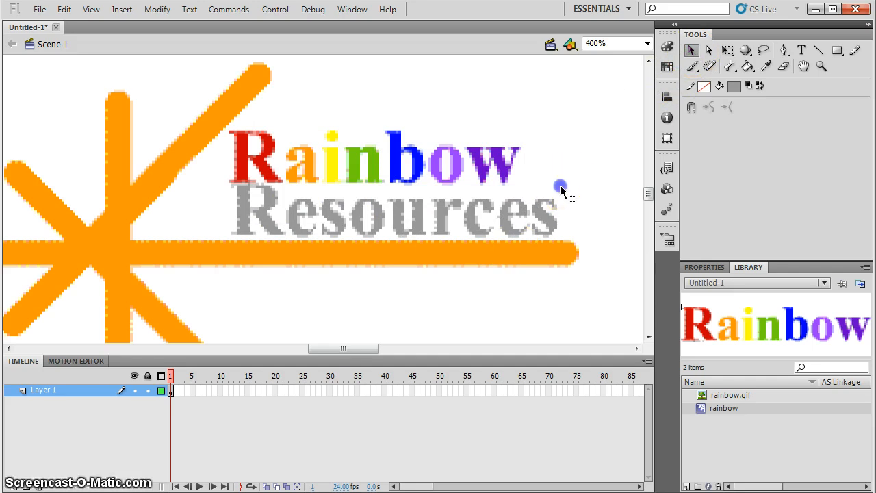
Convert all the grey letters of the word Resources, without the Rainbow symbol, into a movie clip symbol named resources.
left_click(391, 239)
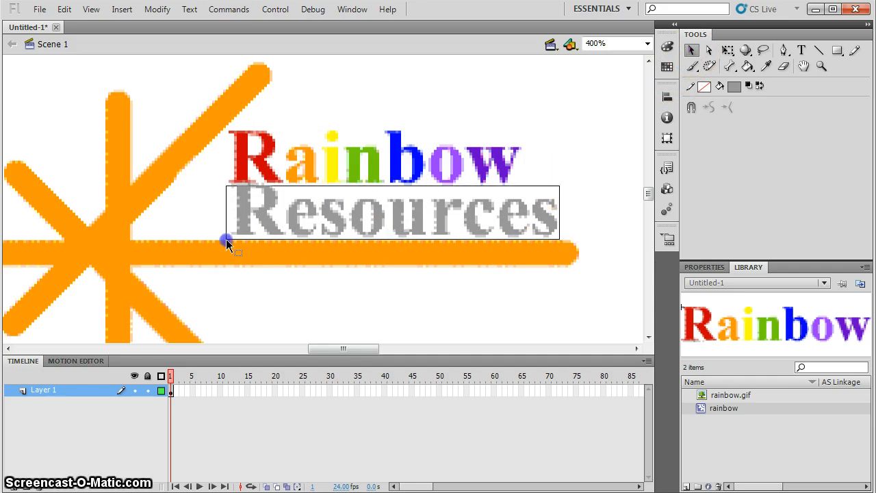
key("ctrl+b")
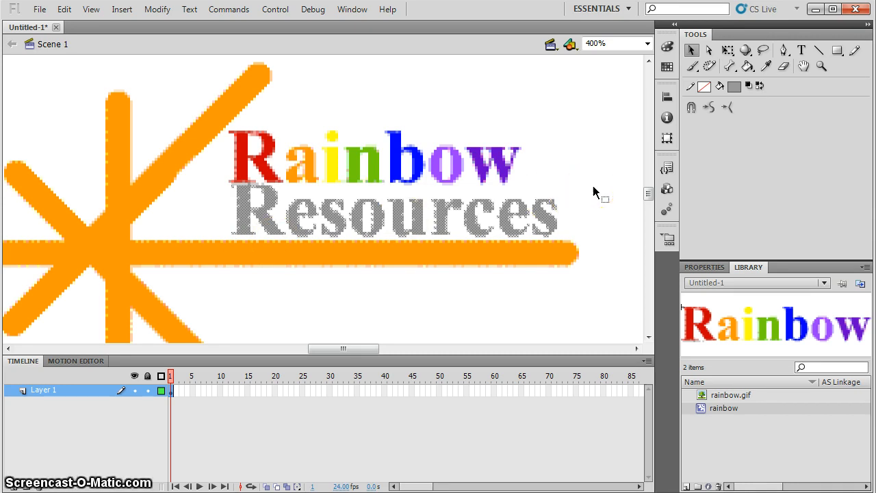
key("F8")
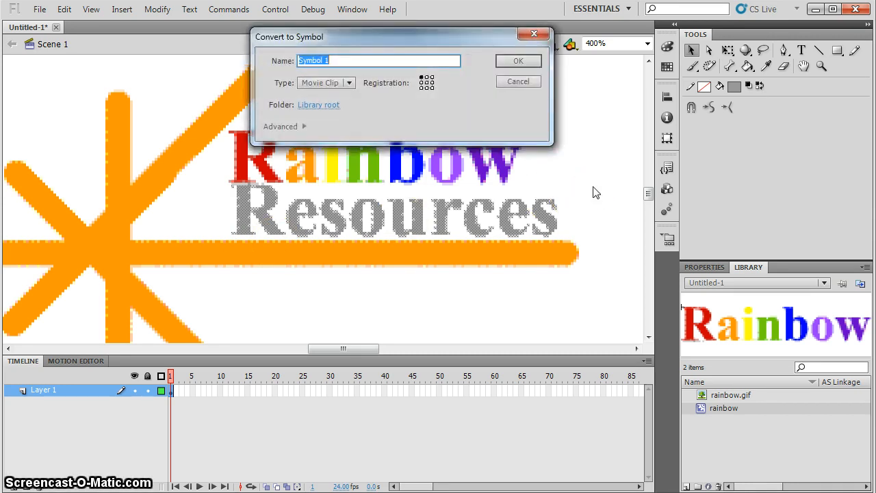
type("resources")
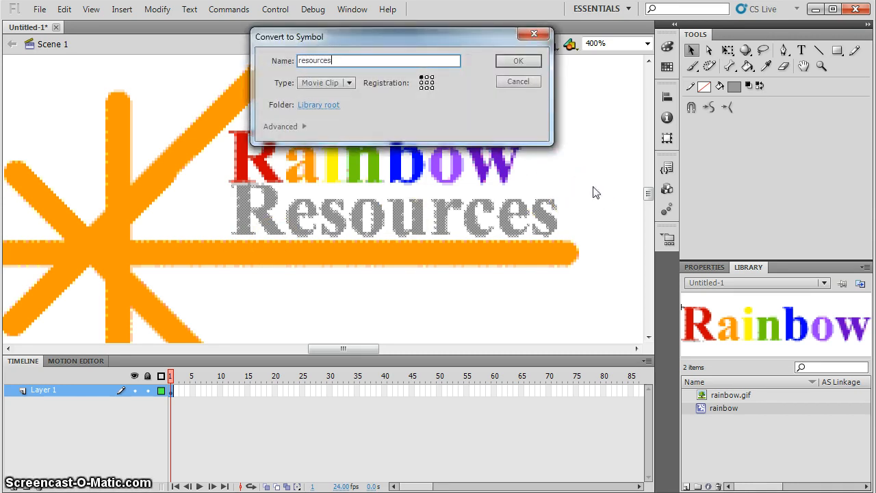
left_click(519, 63)
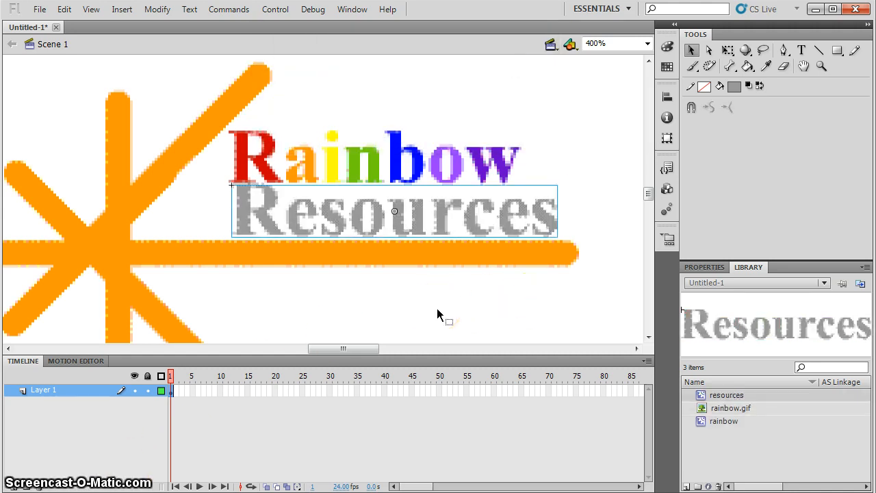
Check the two word symbols at 200% zoom by selecting Rainbow and Resources in turn, then deselect everything.
key("ctrl+minus")
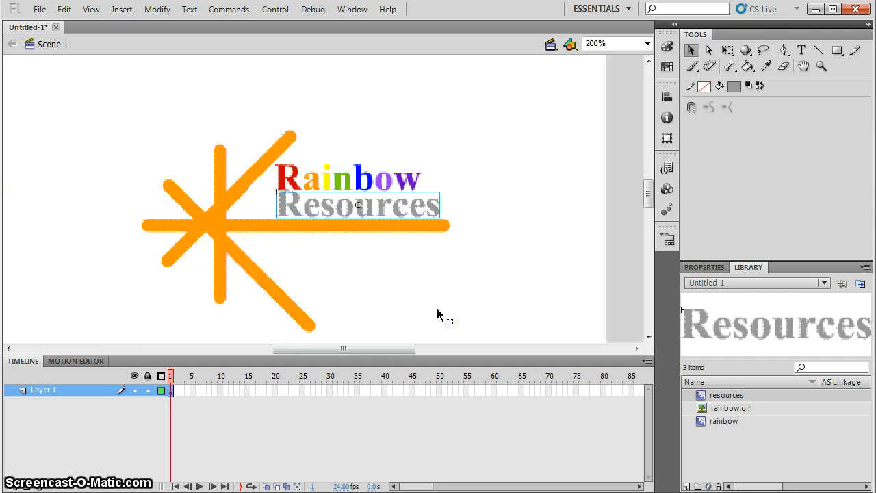
left_click(648, 337)
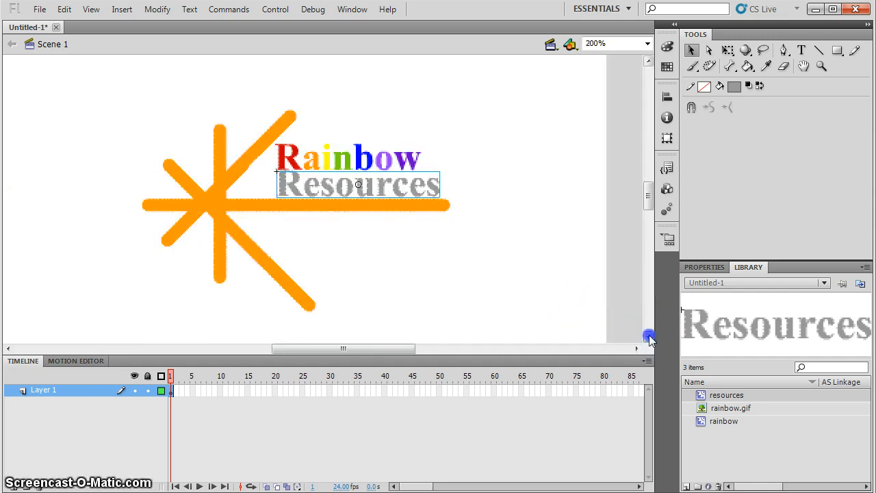
left_click(648, 337)
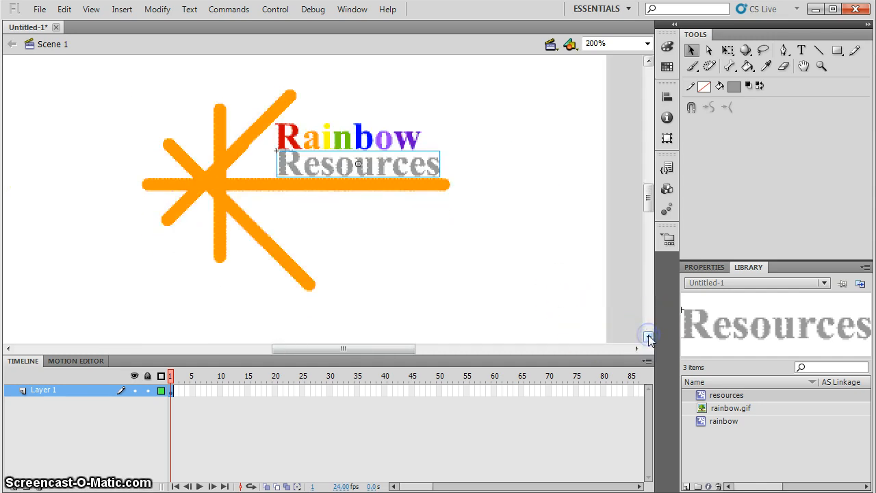
left_click(620, 110)
left_click(312, 142)
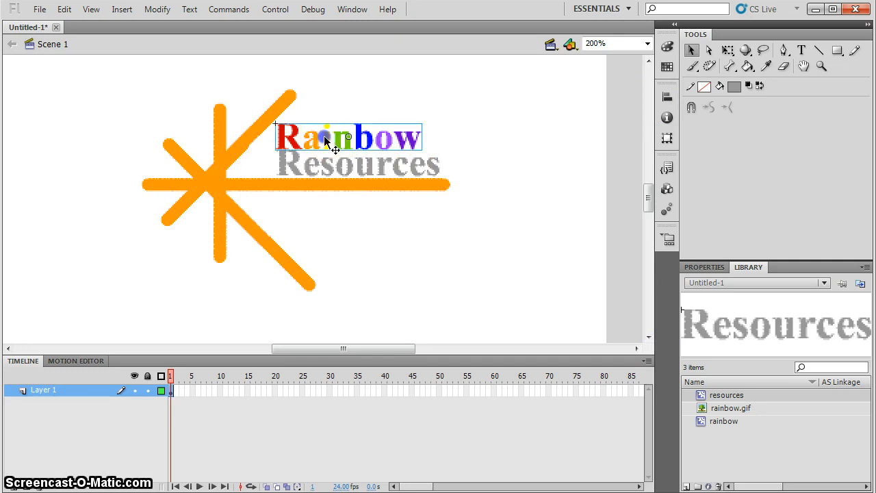
left_click(333, 175)
left_click(317, 226)
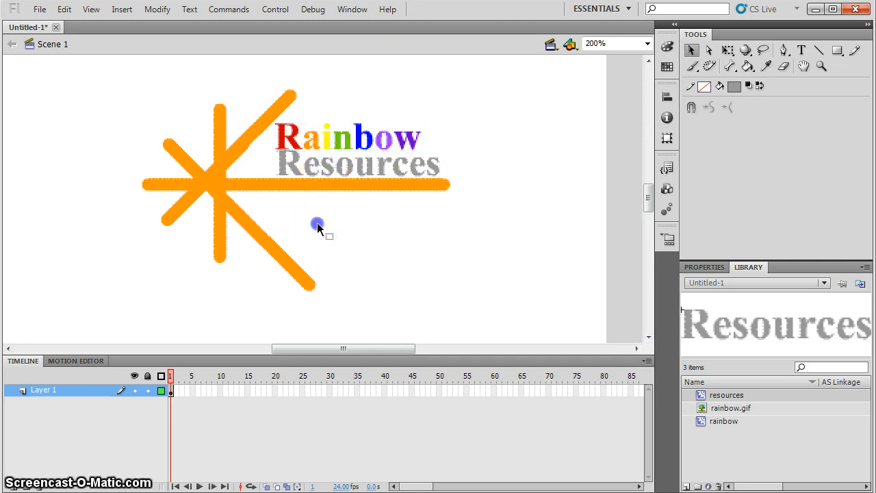
Convert the whole orange star shape, without the two words, into a movie clip symbol named graphic.
left_click(709, 51)
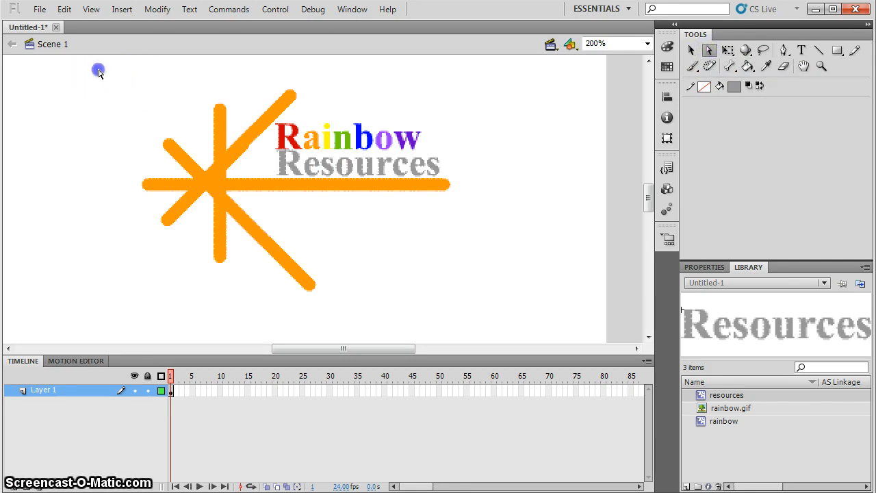
left_click_drag(99, 73, 479, 298)
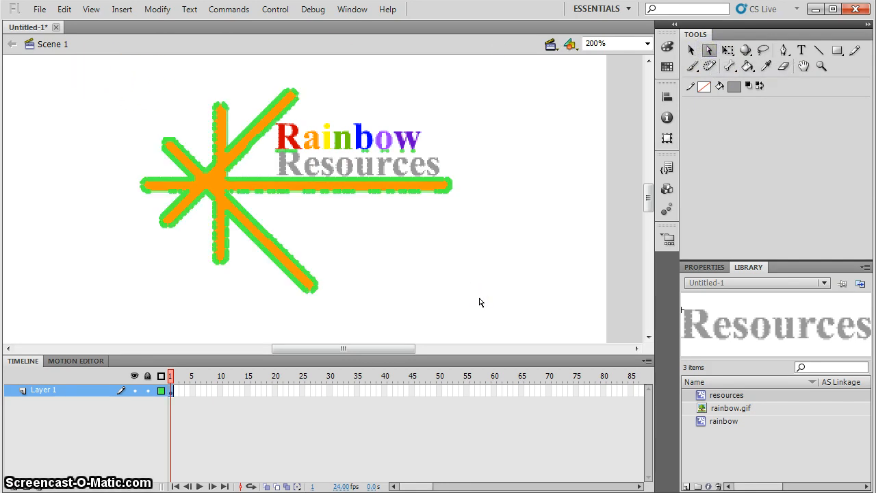
left_click(484, 300)
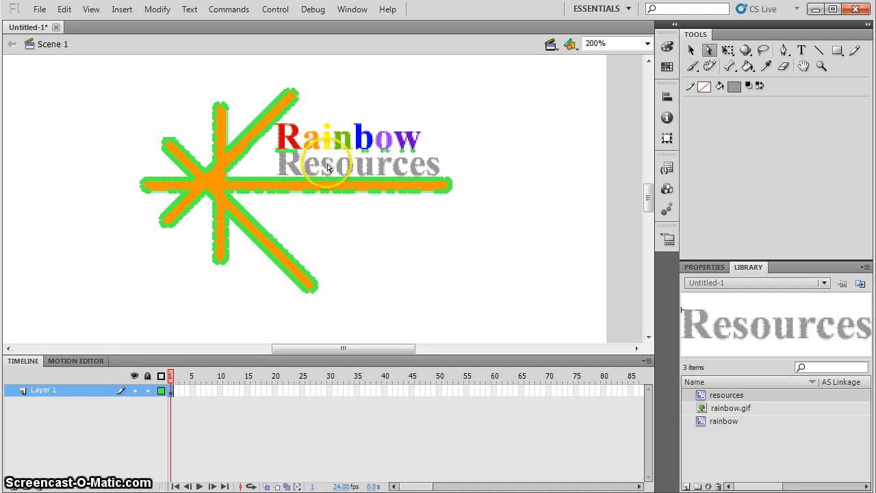
left_click(344, 241)
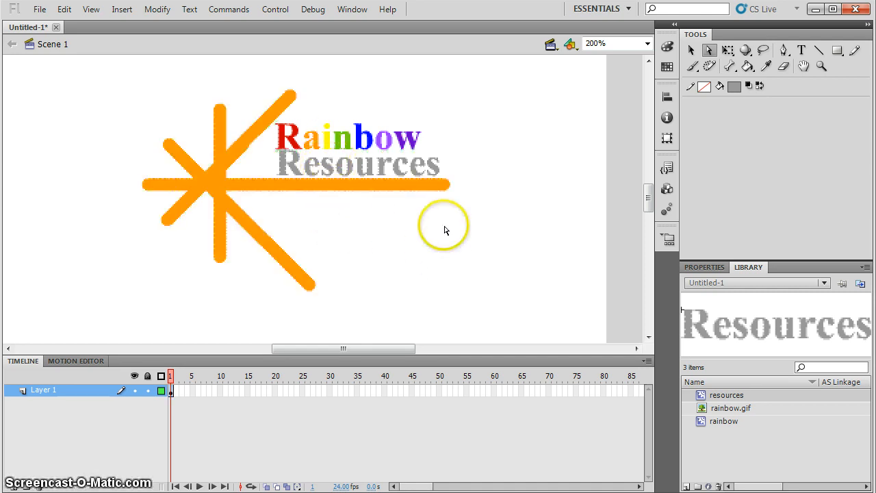
left_click(155, 224)
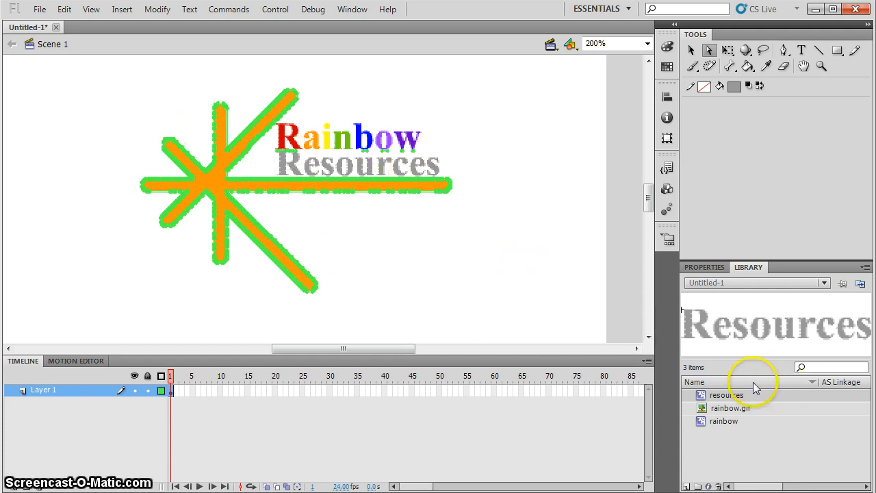
key("F8")
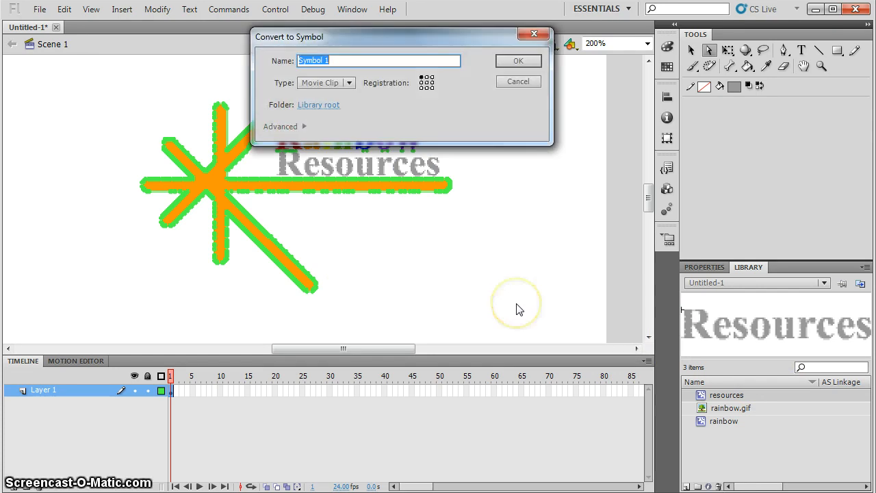
type("graphic")
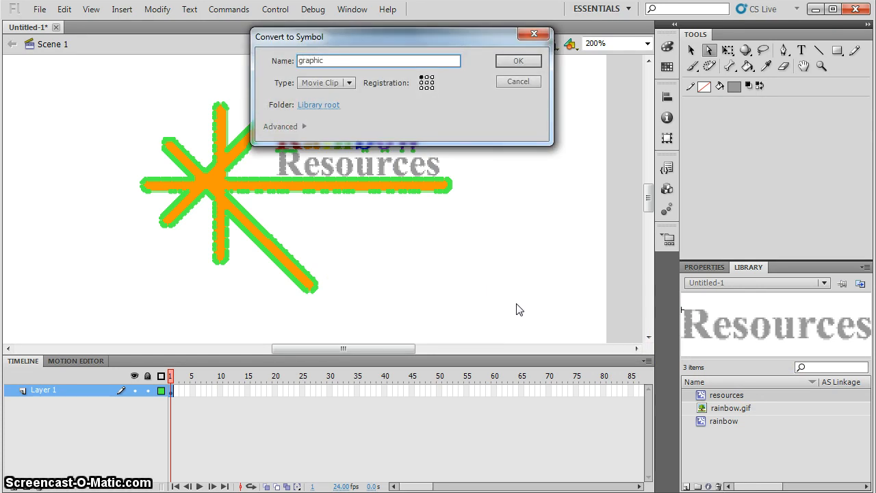
left_click(521, 61)
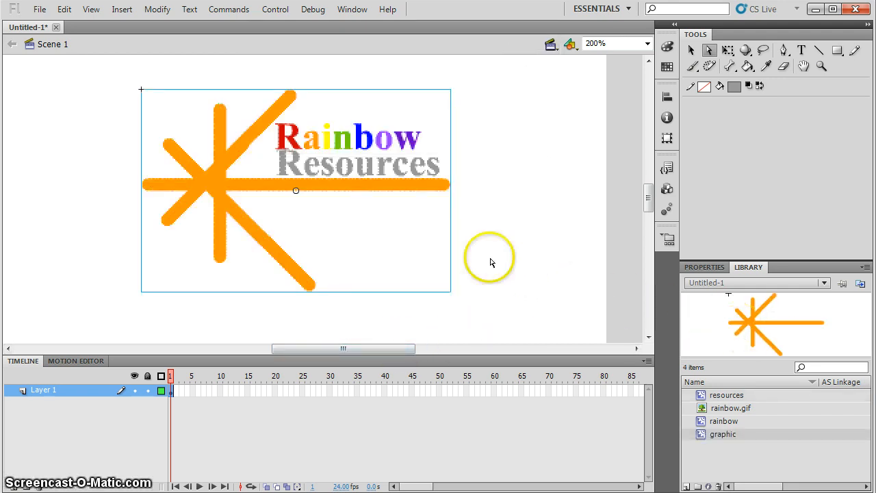
Check the Rainbow, Resources and star symbols by selecting each on the stage and previewing resources, rainbow and graphic in the library.
left_click(340, 140)
left_click(352, 170)
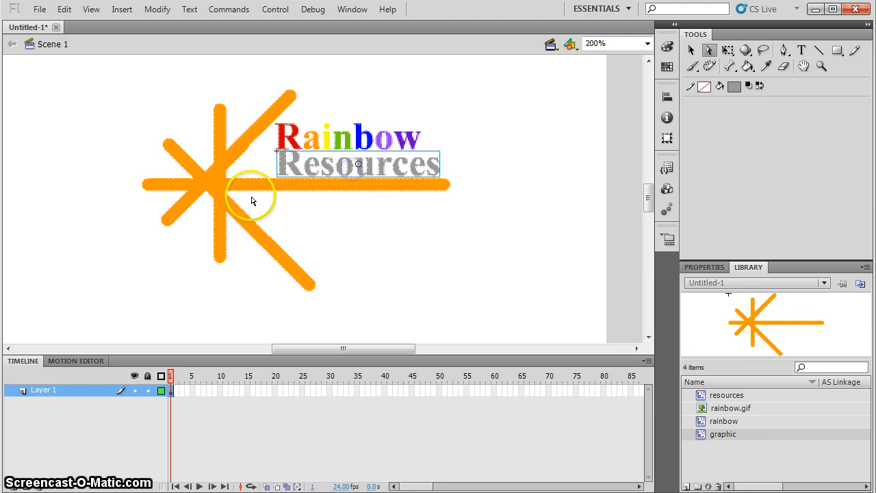
left_click(250, 189)
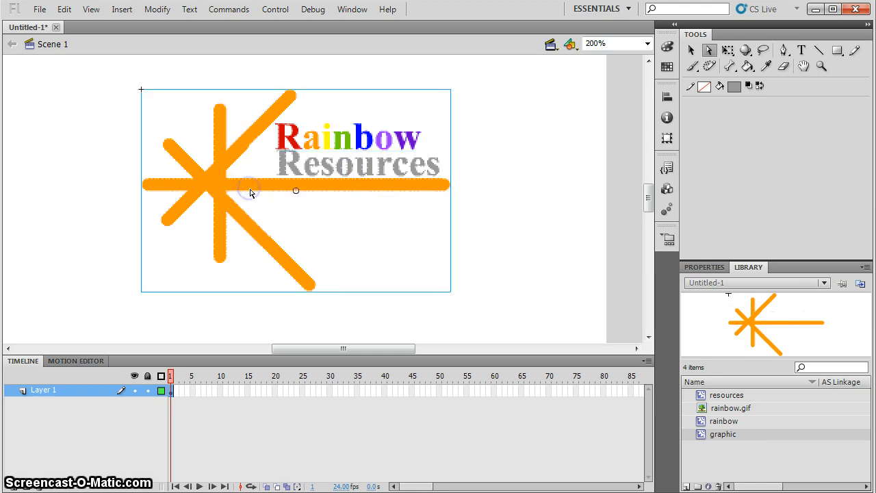
left_click(736, 396)
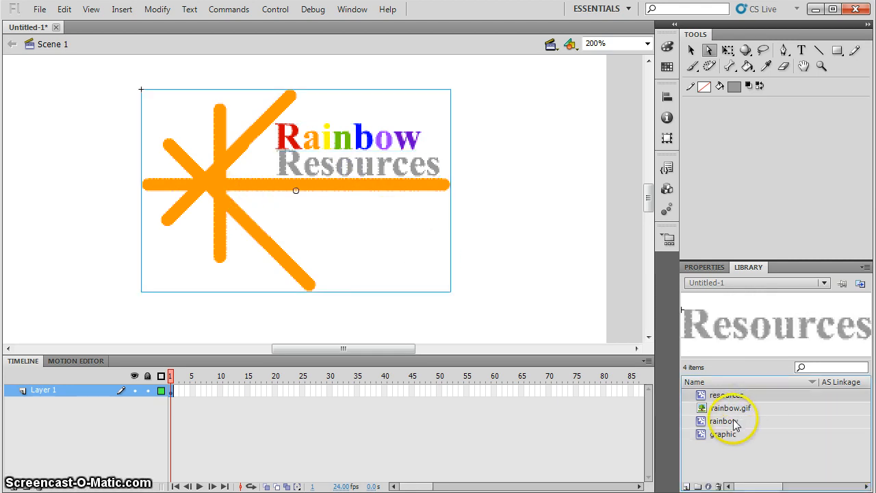
left_click(730, 421)
left_click(723, 434)
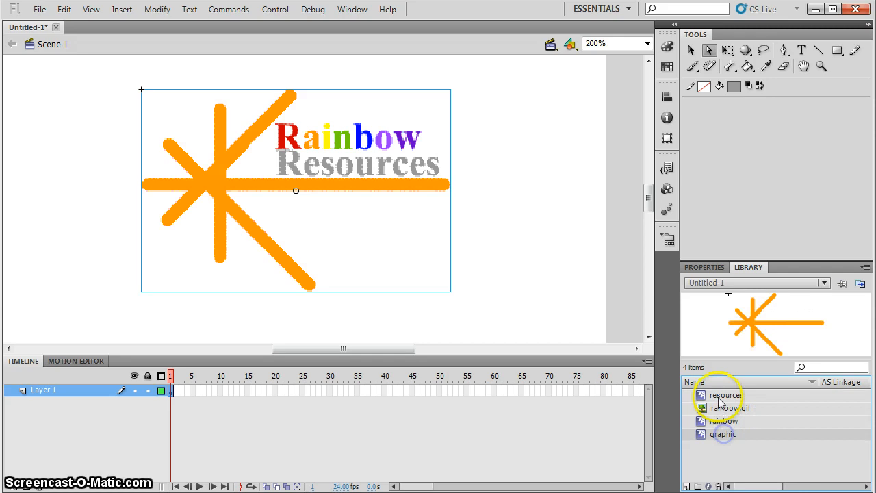
left_click(718, 396)
left_click(720, 434)
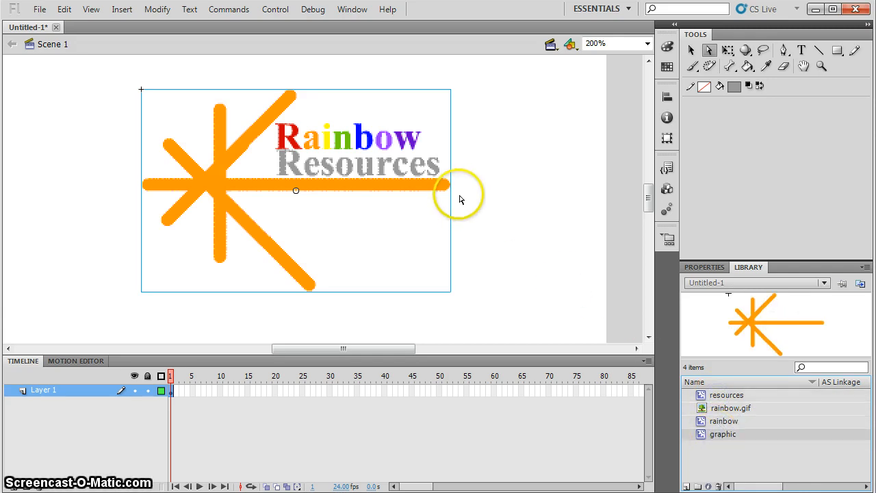
left_click(498, 222)
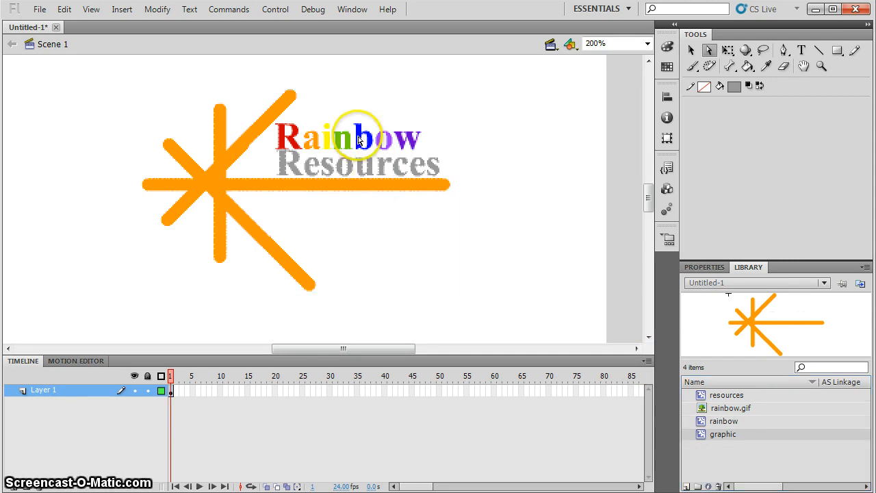
left_click(349, 138)
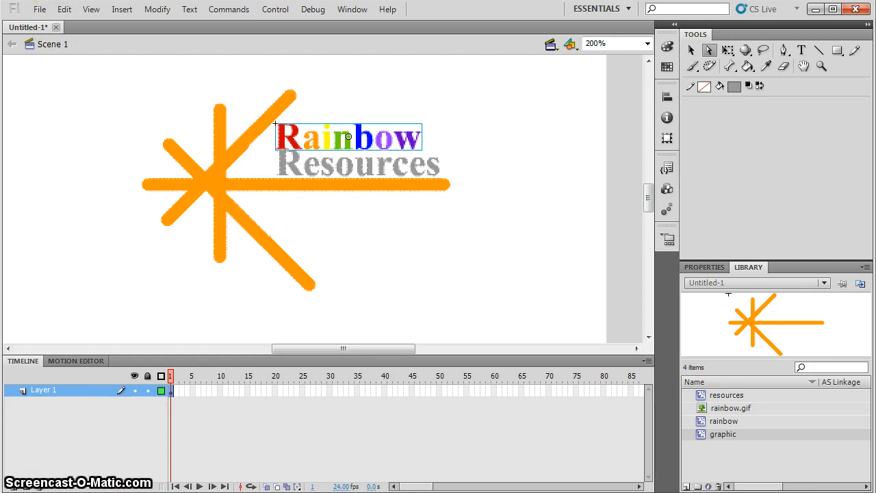
Begin saving the document under a new name, choosing Google Drive as the location and Yourfirstanimation as the file name.
left_click(39, 10)
left_click(80, 139)
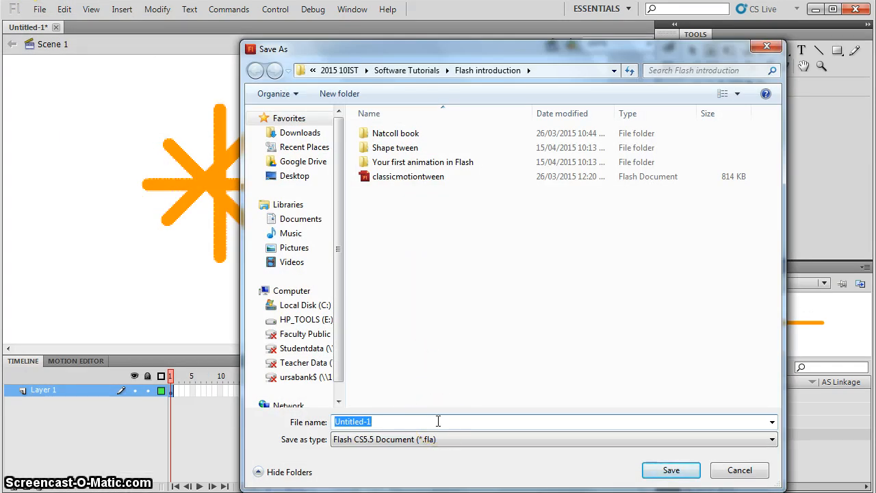
left_click(303, 162)
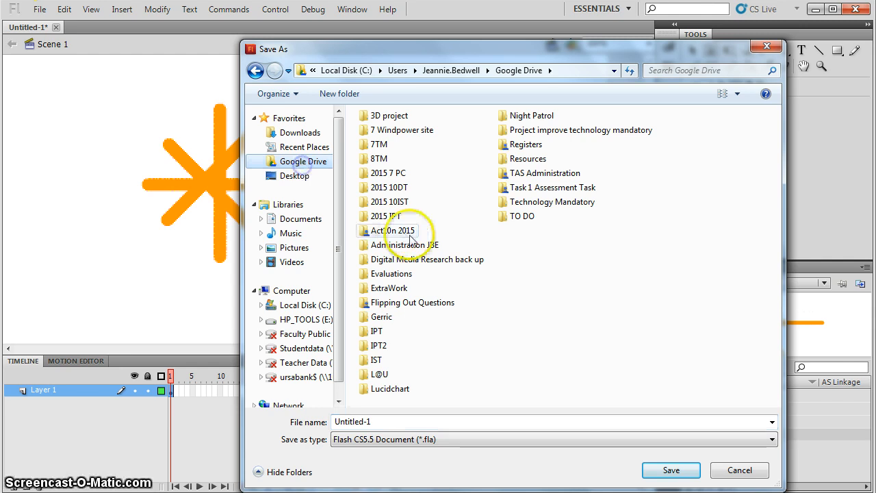
left_click(381, 421)
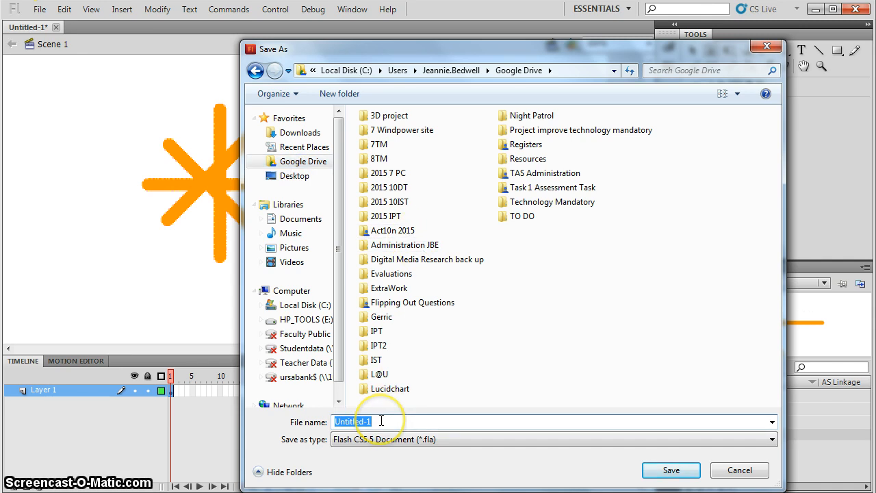
type("Yourfirs")
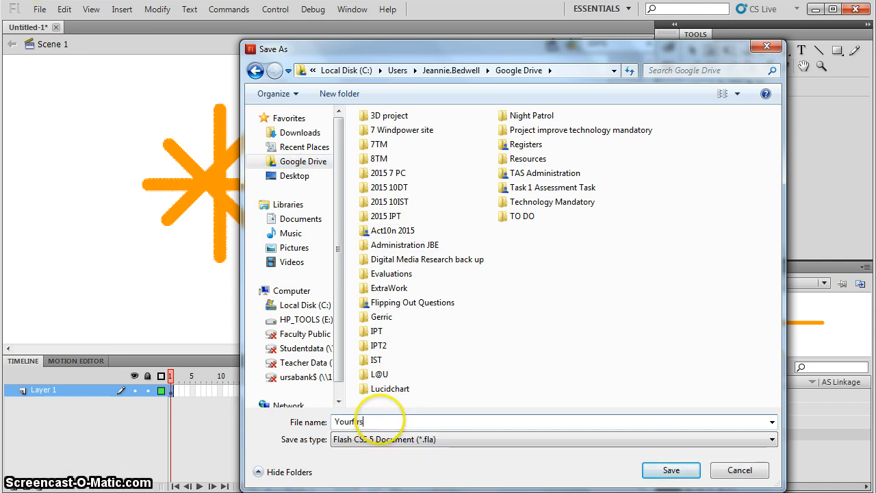
type("tanimation")
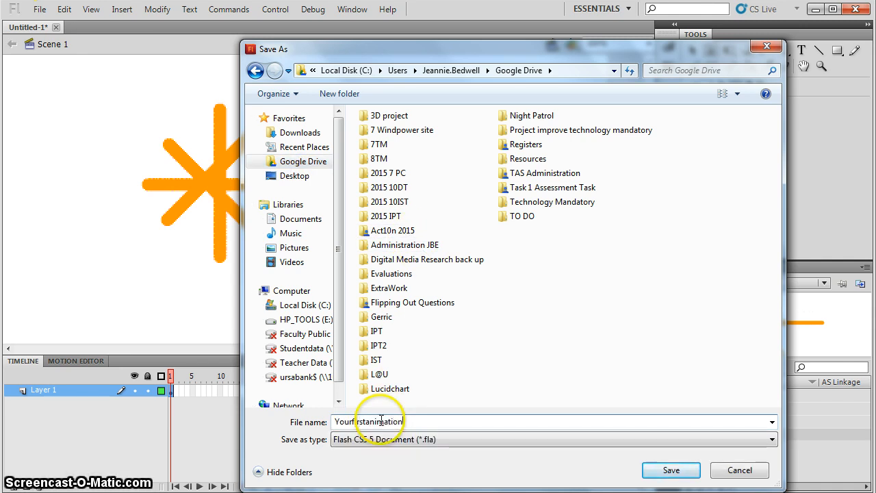
Save the file as a Flash CS5.5 Document (*.fla) in 2015 10IST > Authoring and Multimedia > Flash > First flash animation.
double_click(383, 202)
double_click(414, 147)
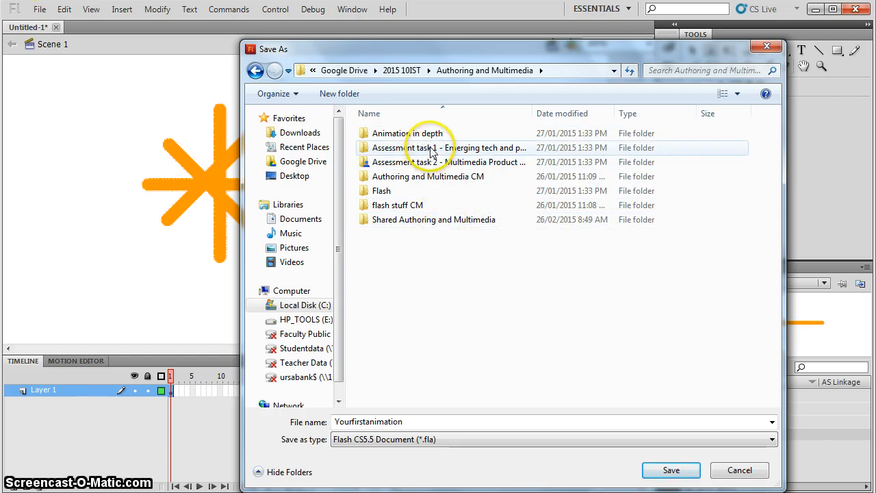
double_click(395, 191)
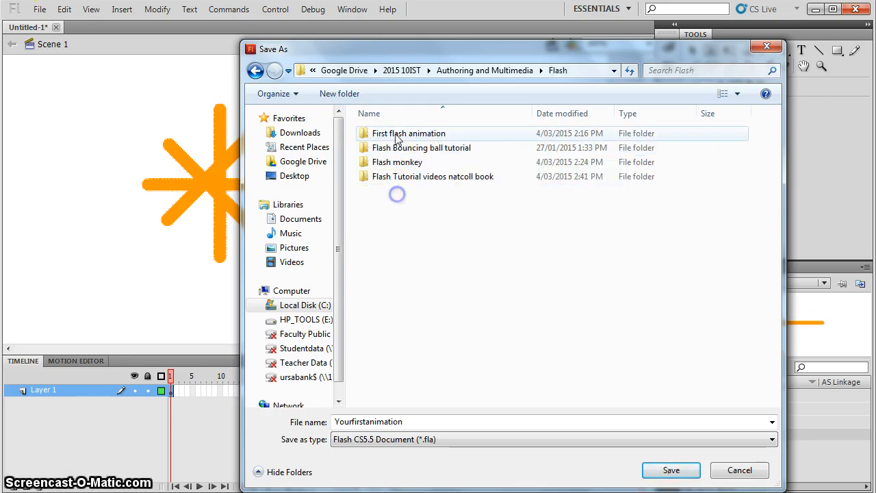
double_click(400, 134)
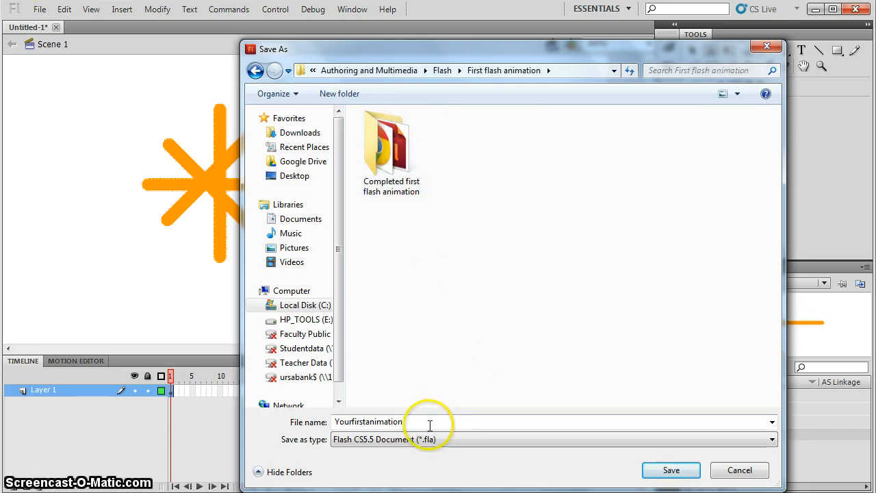
left_click(772, 440)
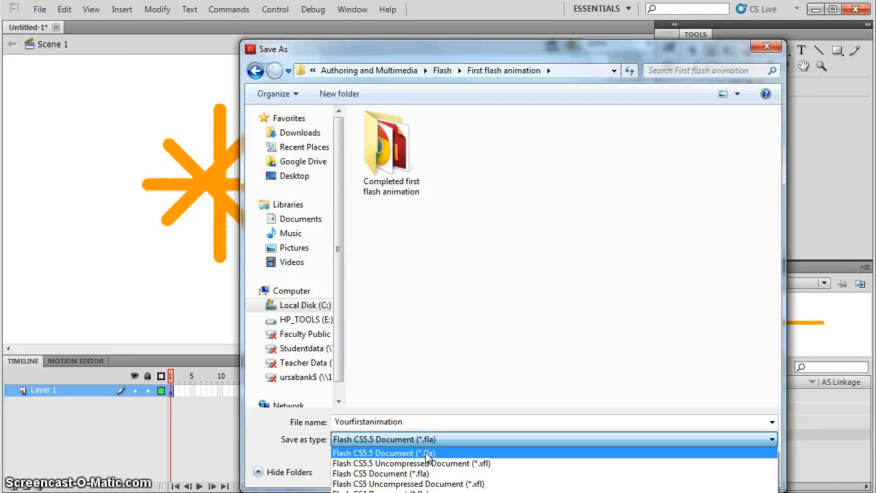
left_click(430, 454)
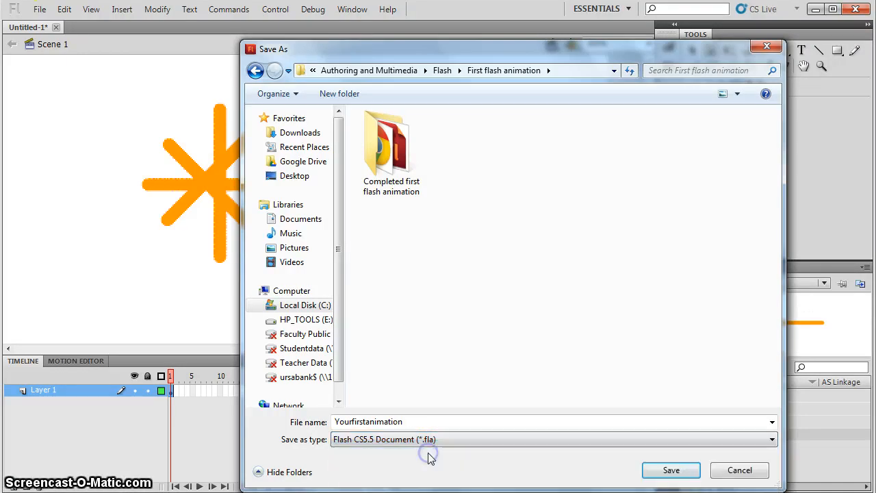
left_click(670, 470)
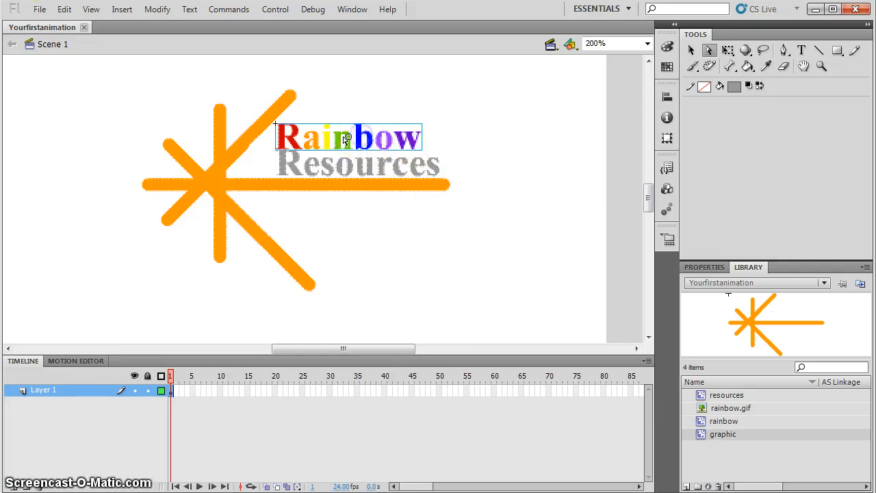
Check the Resources and orange star symbols on the stage by selecting each separately.
left_click(322, 163)
left_click(225, 149)
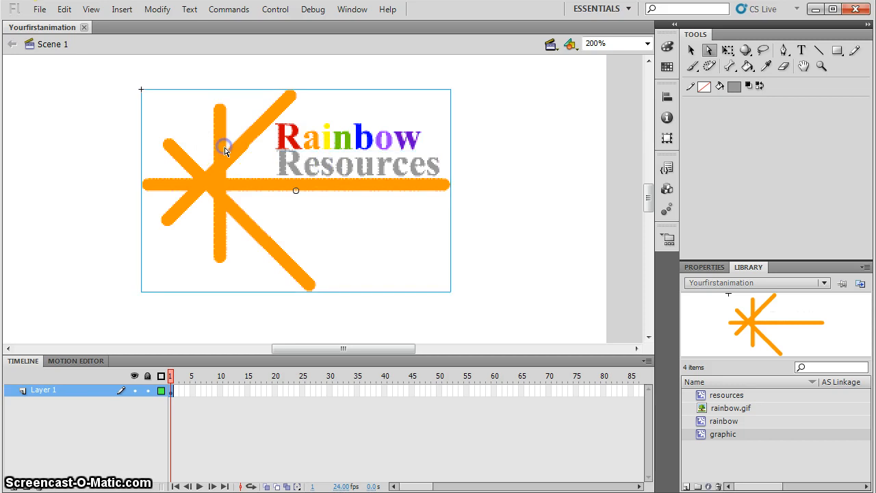
left_click(248, 200)
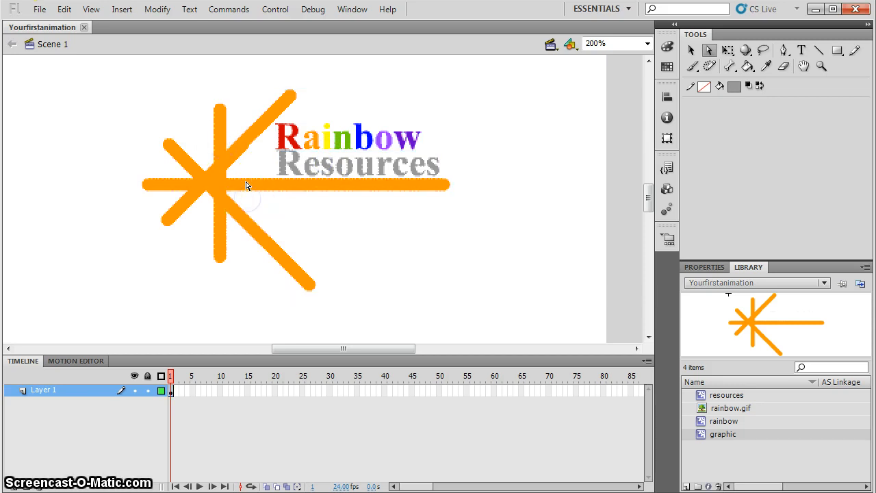
left_click(243, 186)
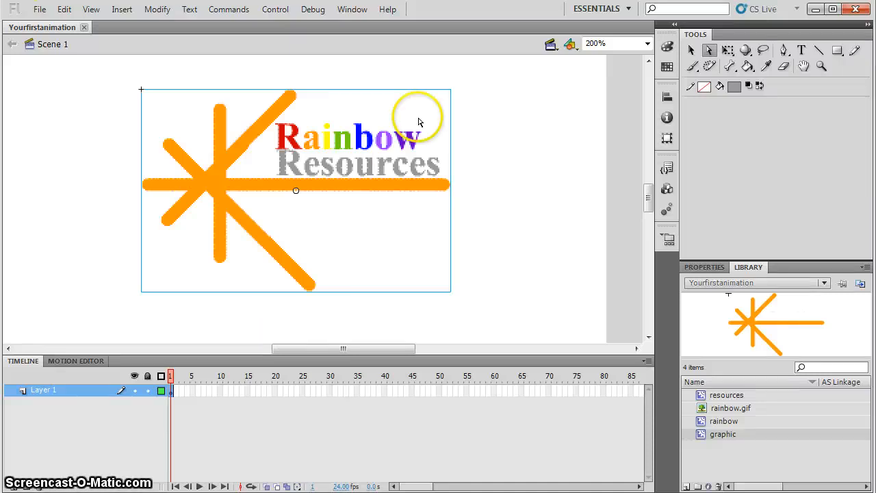
Select the star, Rainbow and Resources symbols together and distribute them to separate layers.
left_click(692, 50)
left_click(542, 186)
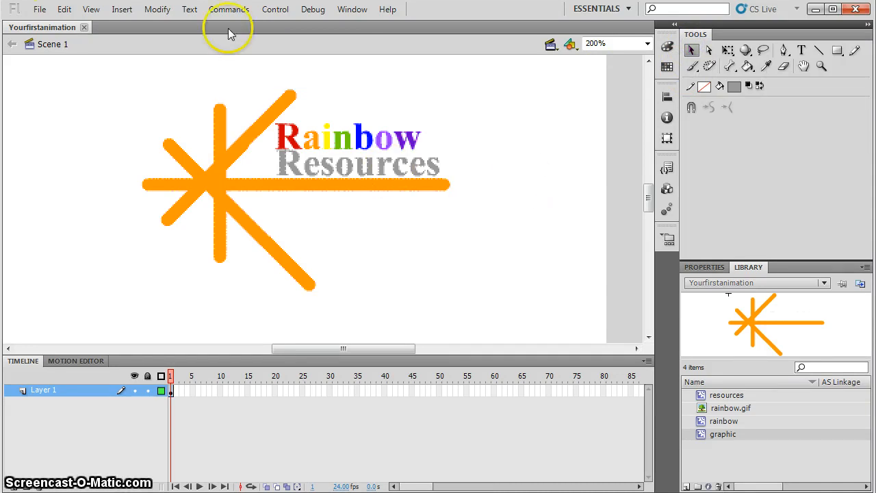
left_click(112, 66)
left_click_drag(112, 66, 494, 319)
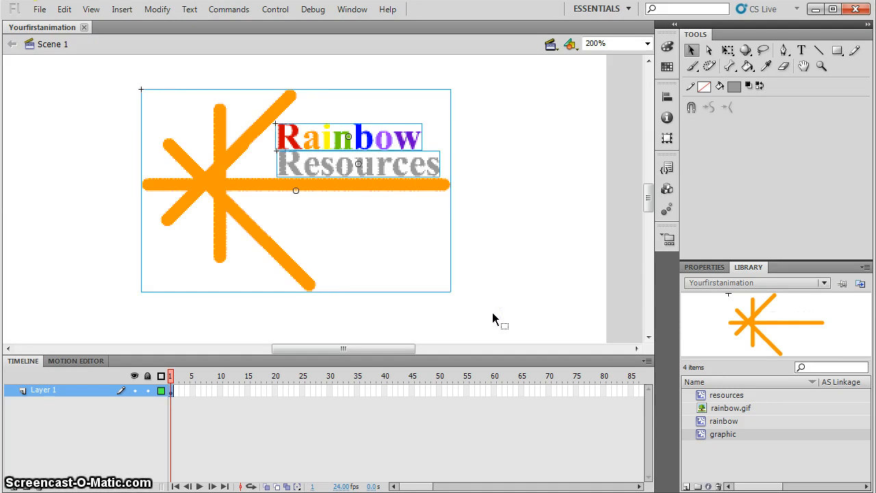
left_click(158, 9)
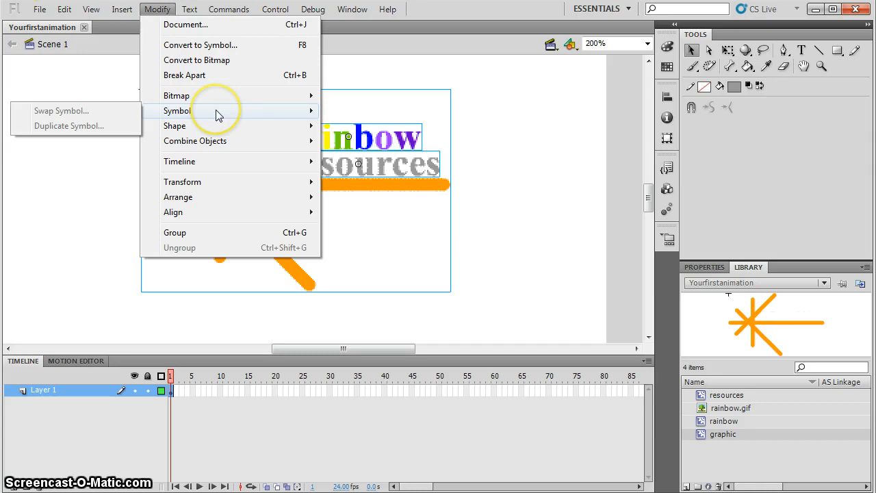
mouse_move(217, 166)
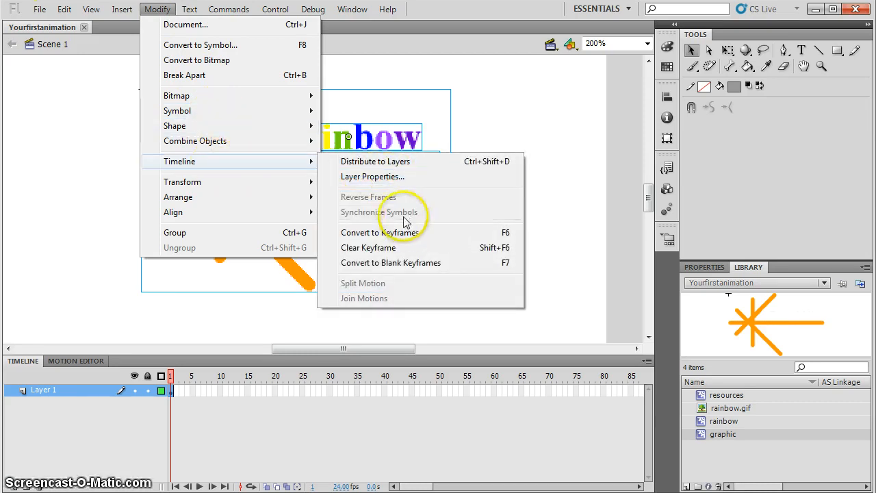
left_click(400, 161)
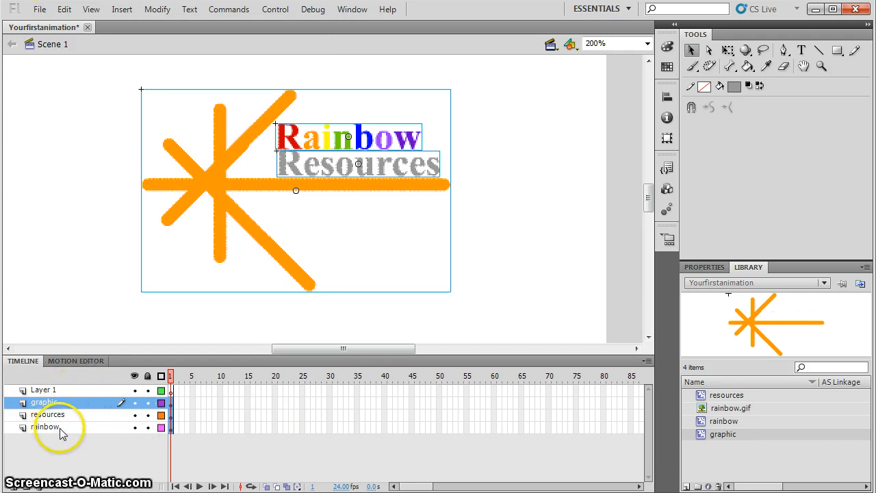
Check which logo part each of the graphic, resources and rainbow layers holds by selecting the layers one by one.
left_click(43, 402)
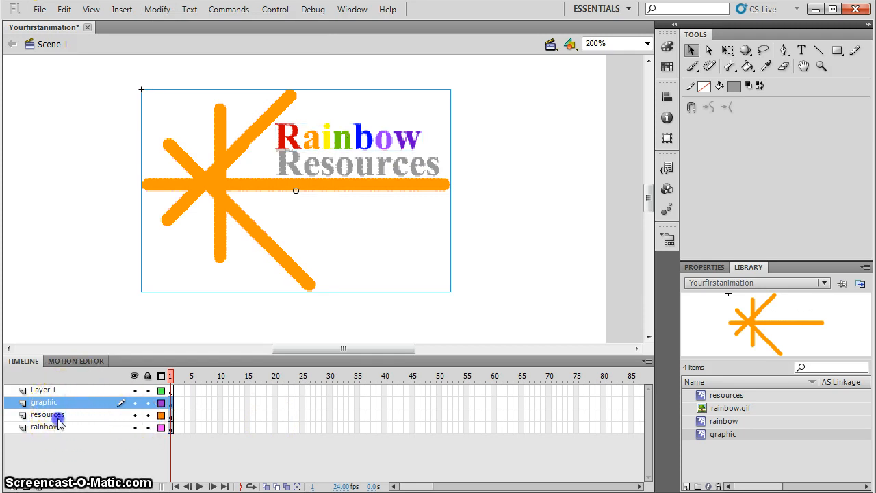
left_click(58, 417)
left_click(56, 427)
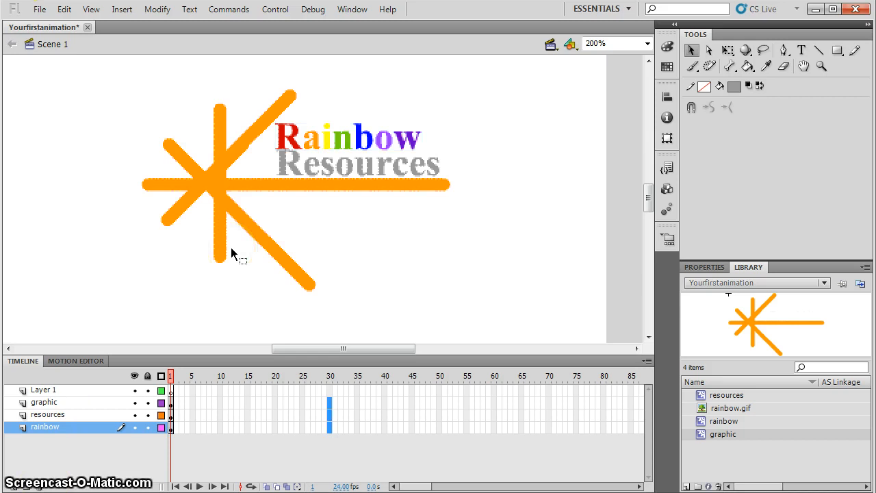
Delete the empty Layer 1 from the timeline.
left_click(49, 391)
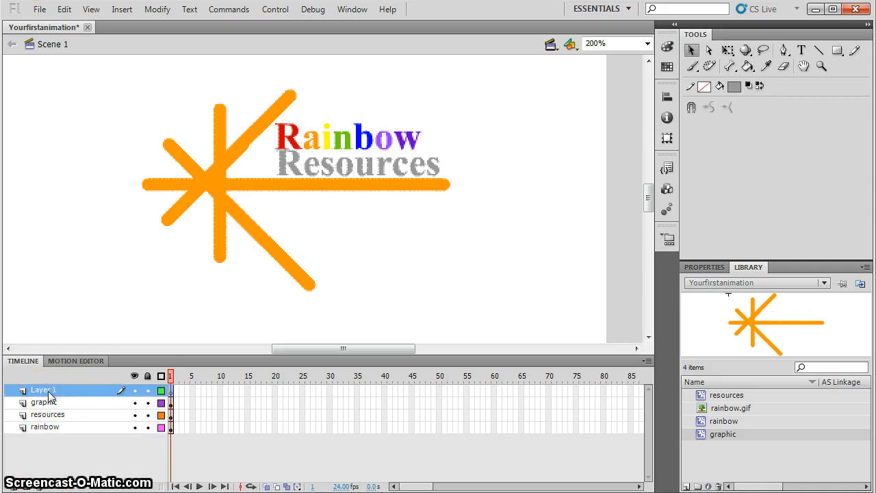
right_click(48, 391)
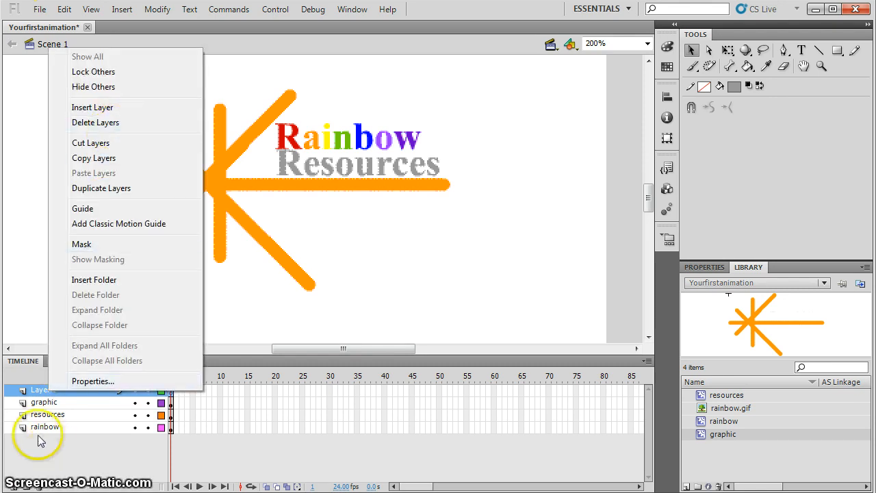
left_click(32, 389)
left_click_drag(38, 390, 37, 414)
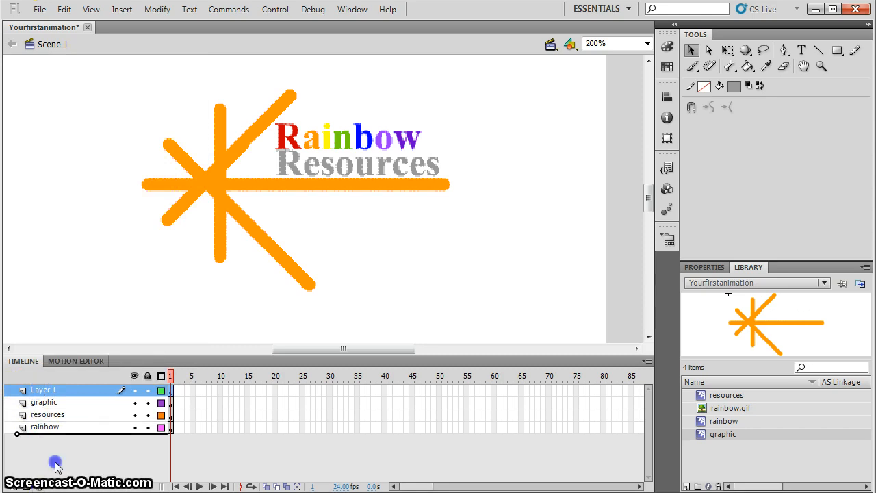
left_click_drag(56, 465, 38, 486)
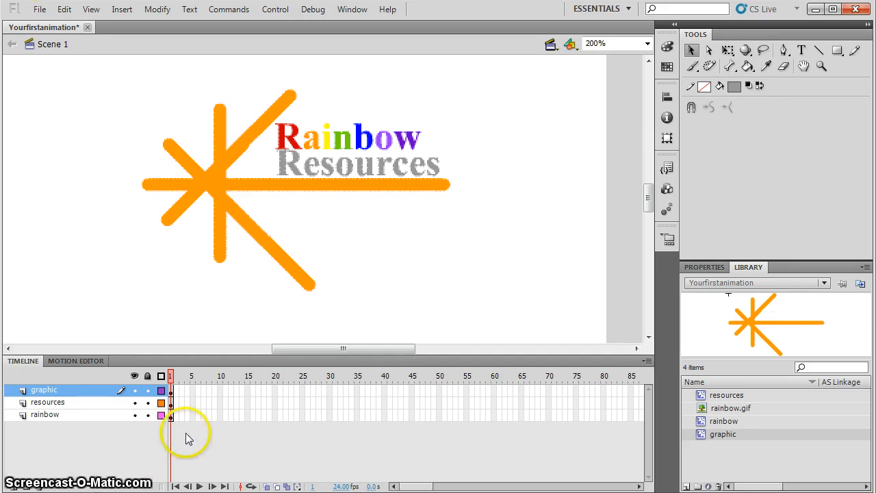
Insert keyframes at frame 30 on the graphic, resources and rainbow layers together.
left_click(329, 391)
left_click(329, 404, "shift")
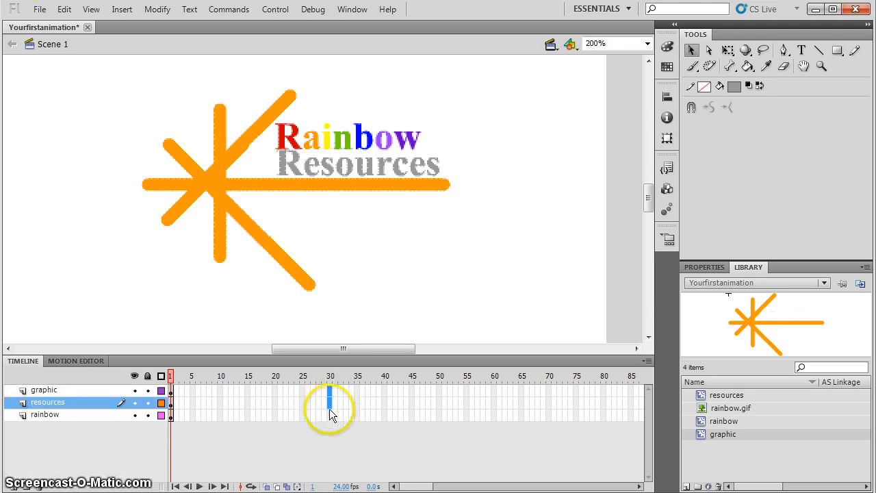
left_click(330, 414, "shift")
right_click(329, 416)
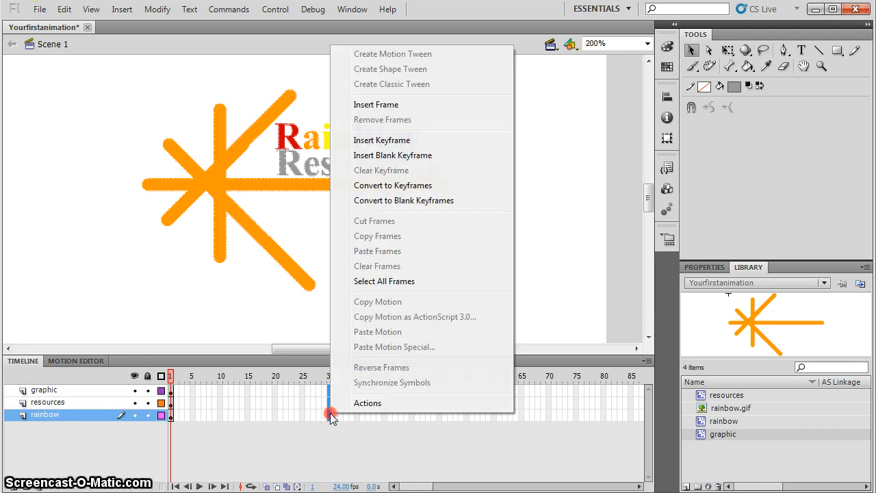
left_click(381, 141)
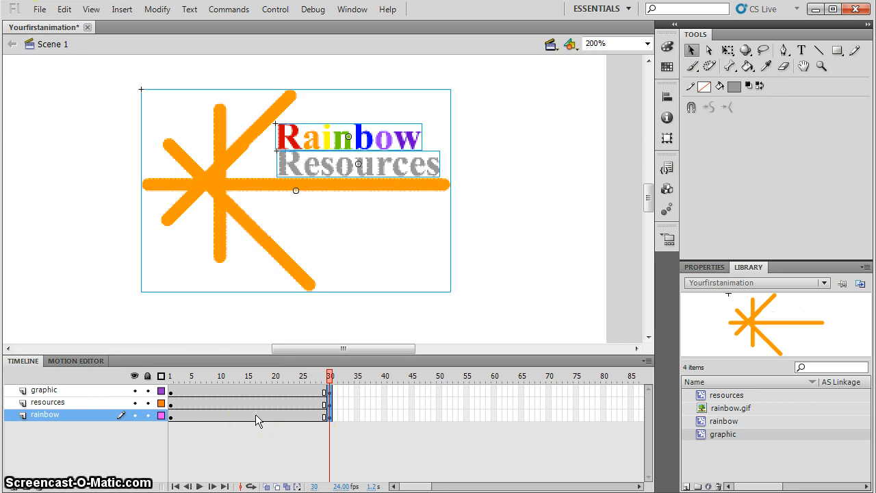
In frame 1 of the rainbow layer, move the Rainbow word horizontally off the stage past its right edge.
left_click(58, 417)
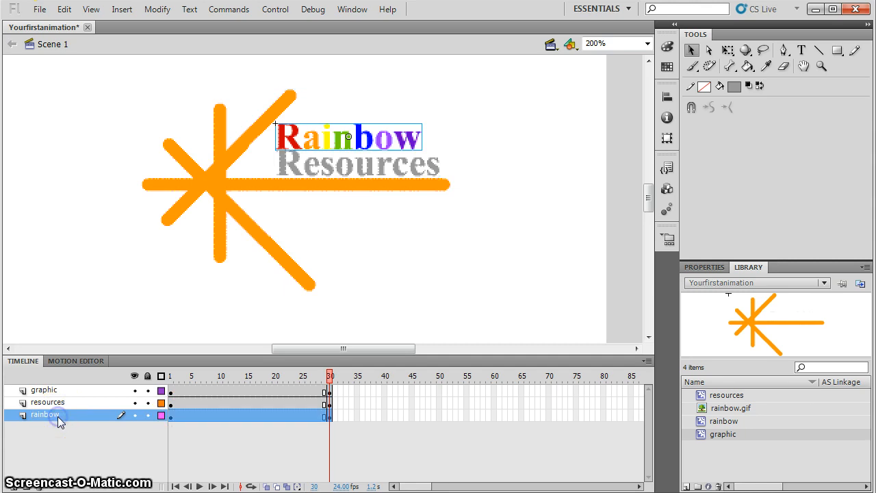
left_click(171, 415)
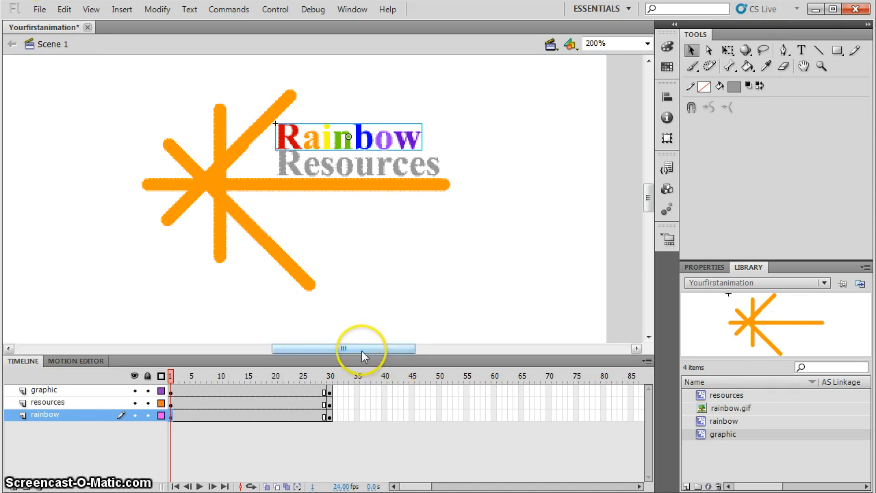
left_click_drag(357, 351, 397, 351)
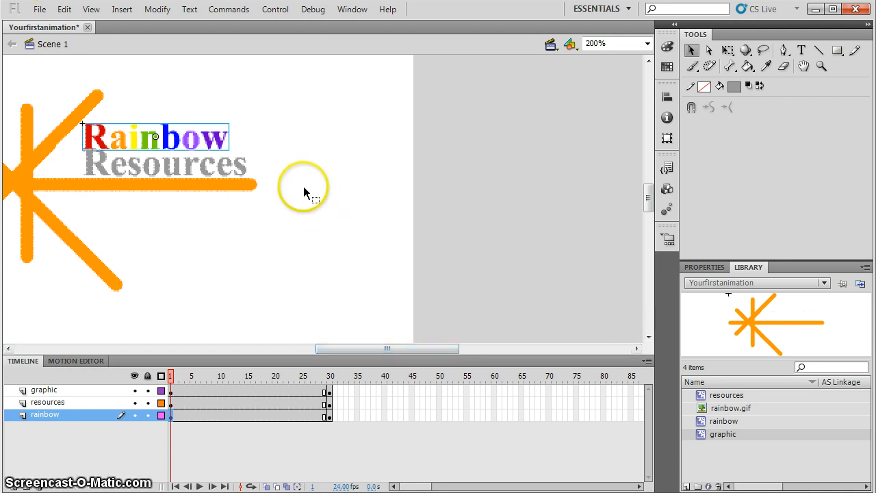
key("Escape")
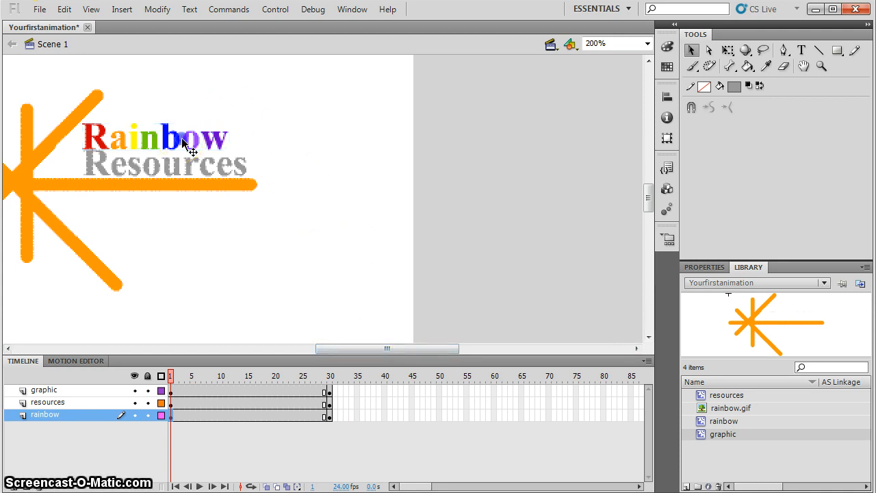
left_click_drag(182, 141, 519, 145)
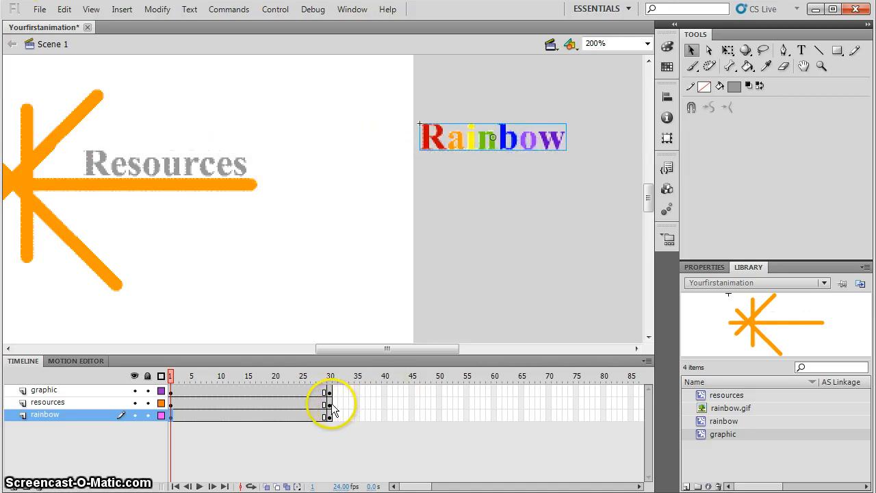
Check the Rainbow word's position at frame 30 against frame 1 by previewing the timeline.
left_click_drag(329, 408, 333, 419)
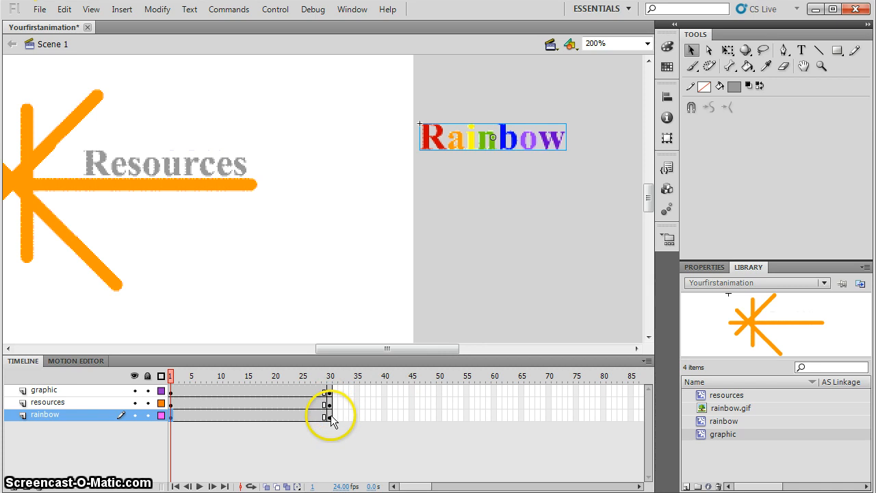
left_click(330, 415)
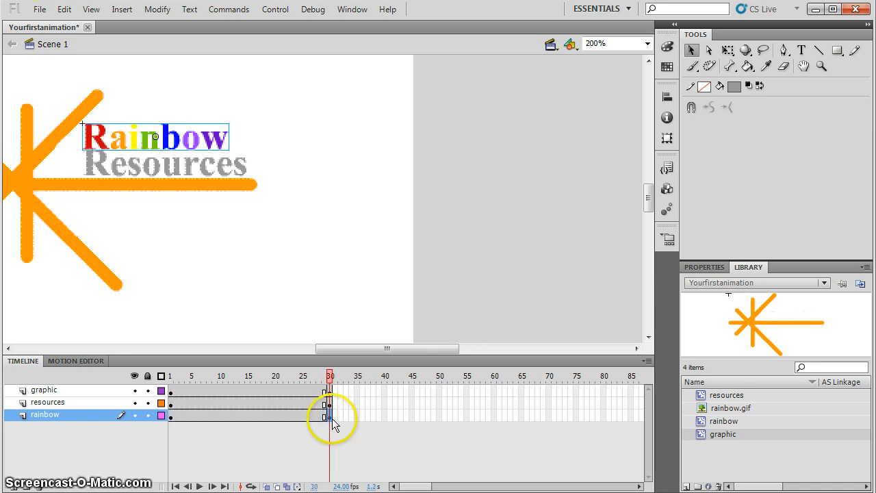
mouse_move(330, 375)
left_mouse_down()
mouse_move(170, 394)
mouse_move(342, 373)
left_mouse_up()
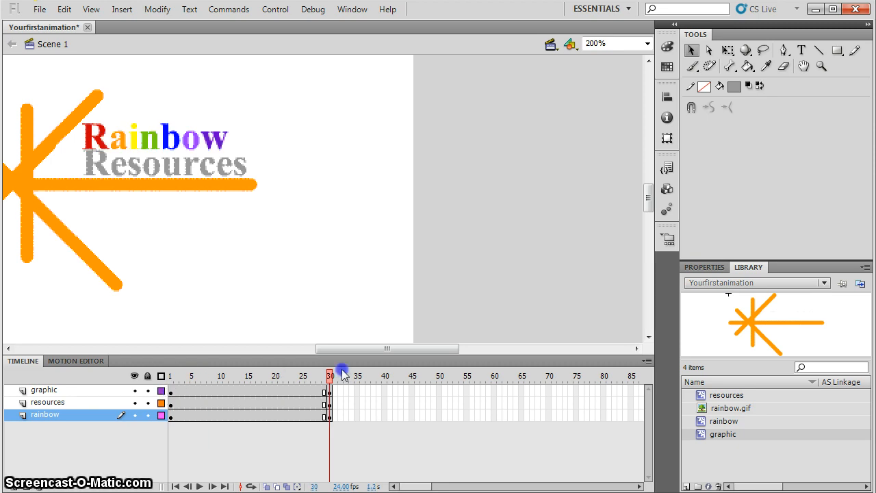
key("Return")
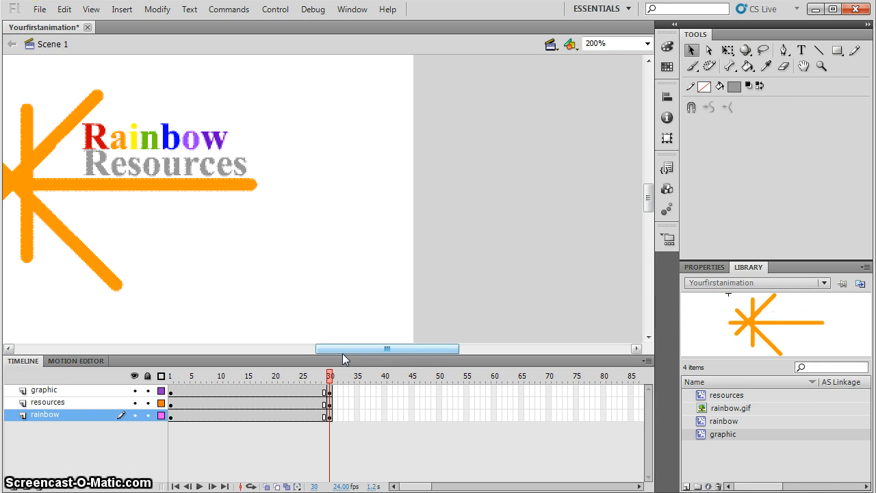
In frame 1 of the resources layer, move the Resources word off the stage past its left edge and check frame 30.
left_click(321, 300)
left_click_drag(352, 349, 250, 387)
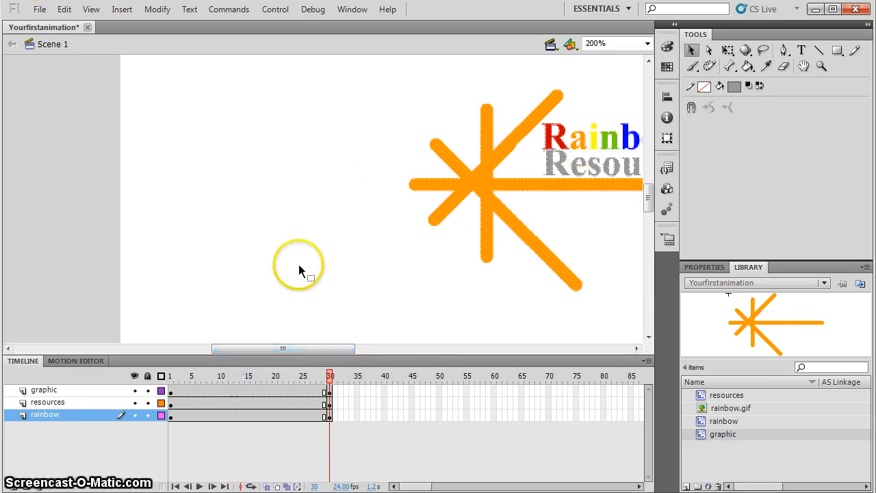
left_click(58, 404)
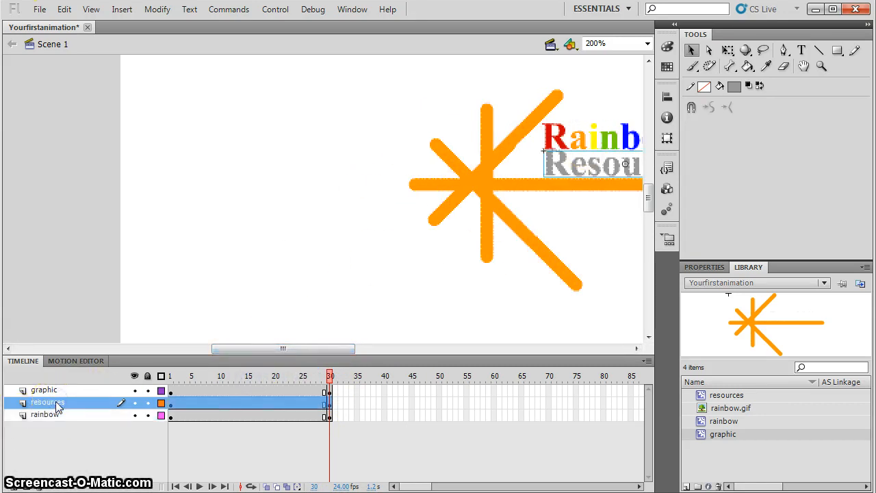
left_click(172, 407)
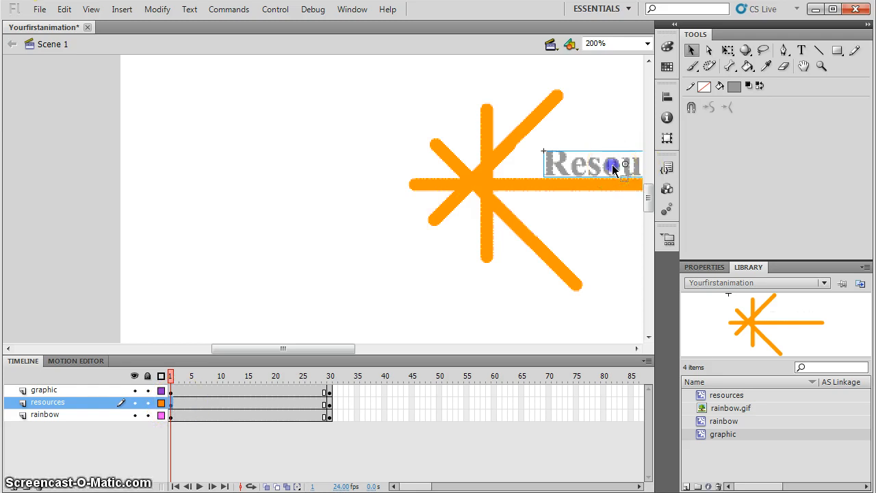
left_click_drag(602, 168, 48, 159)
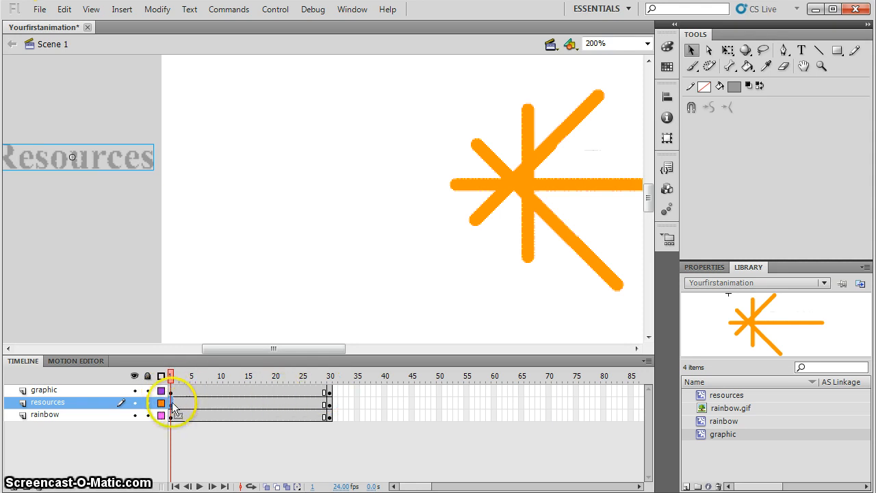
left_click_drag(173, 406, 332, 410)
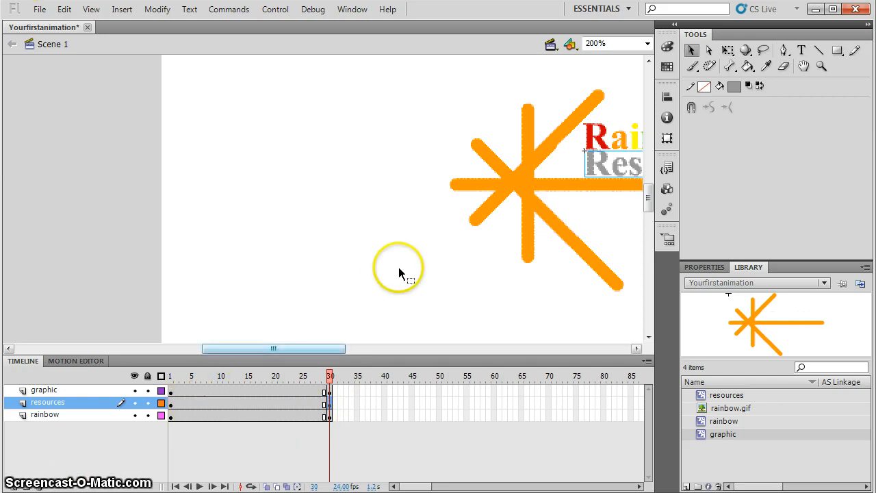
In frame 1 of the graphic layer, rotate the orange star 90° clockwise twice.
left_click_drag(313, 349, 373, 351)
left_click(276, 184)
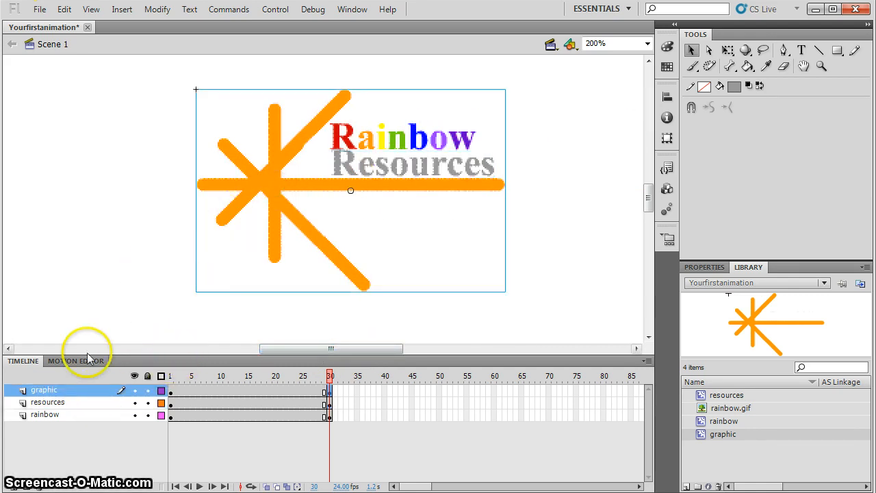
left_click(171, 394)
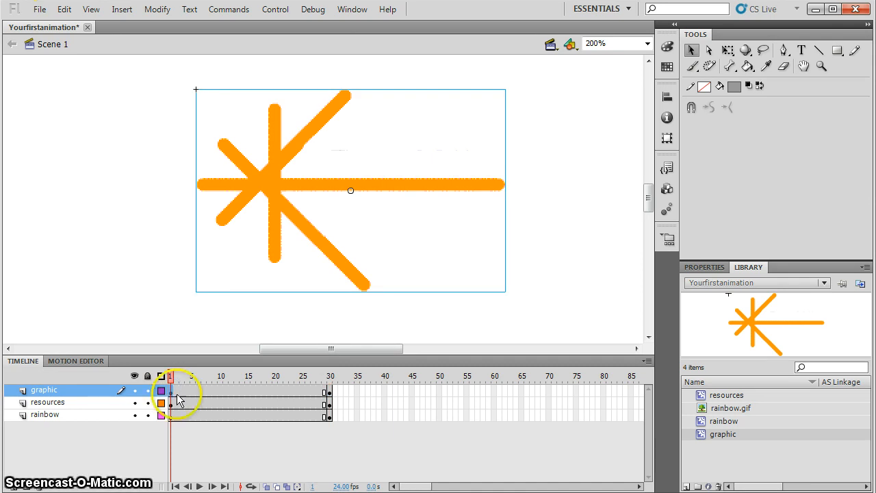
left_click(156, 11)
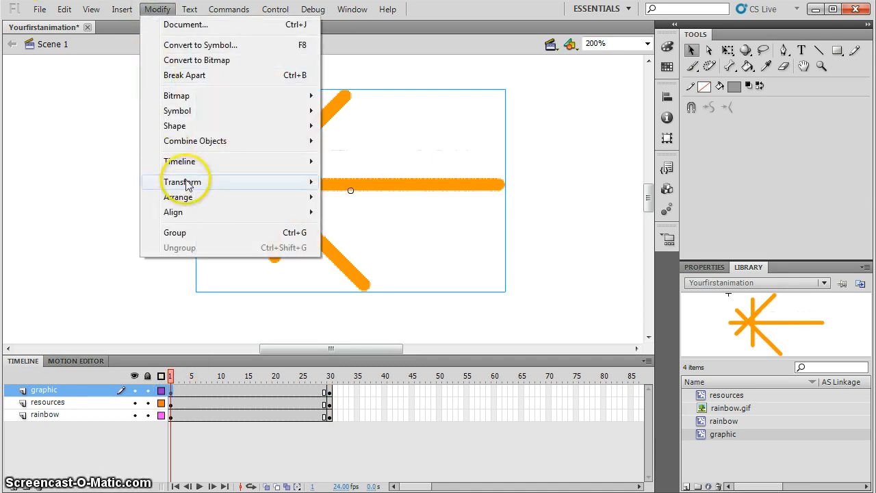
mouse_move(189, 186)
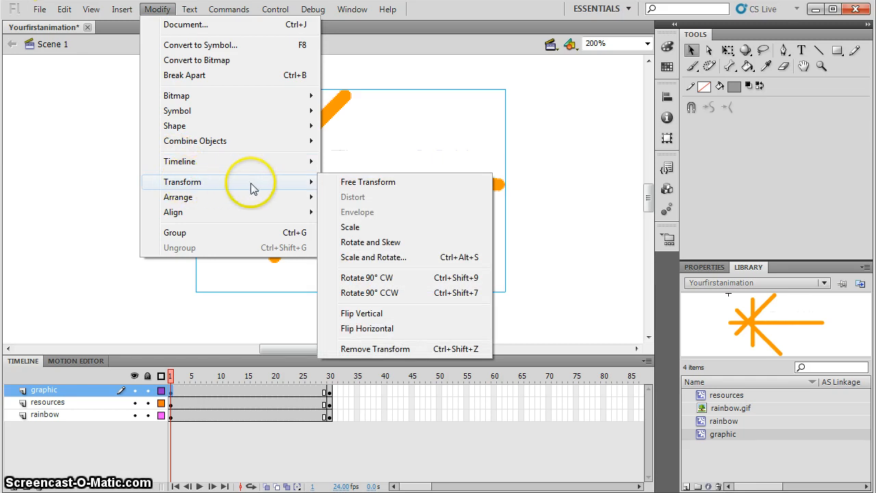
left_click(366, 279)
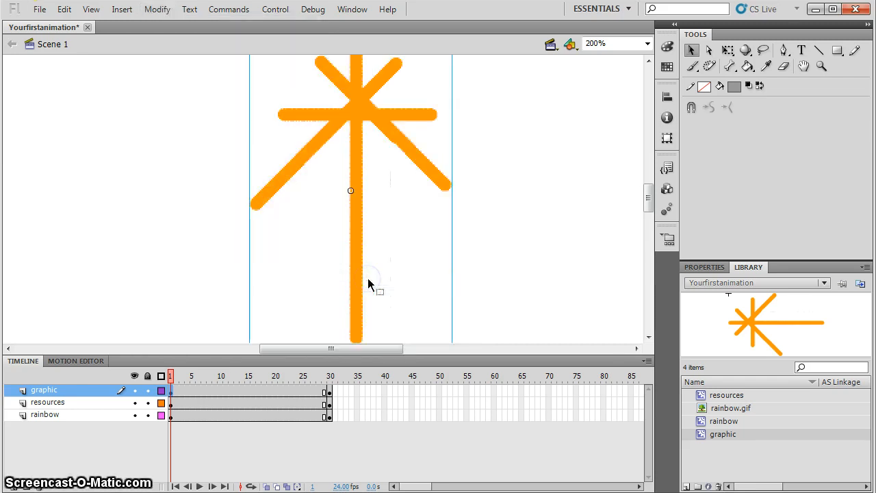
left_click(159, 8)
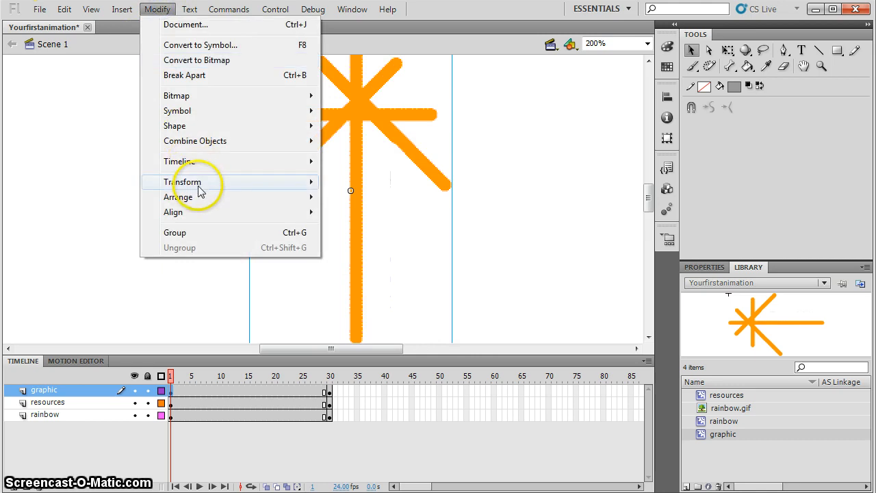
mouse_move(219, 187)
left_click(356, 278)
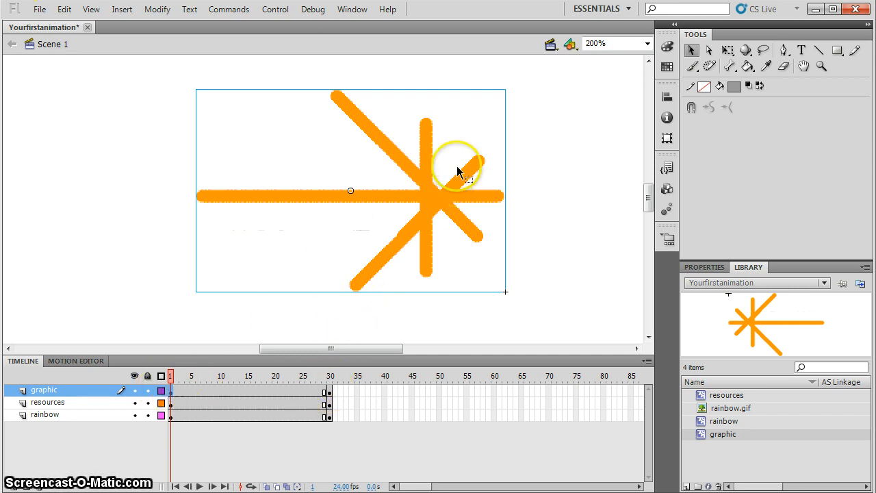
Compare the star at frames 30 and 14 of the graphic layer, and preview the animation in a test movie.
left_click(328, 391)
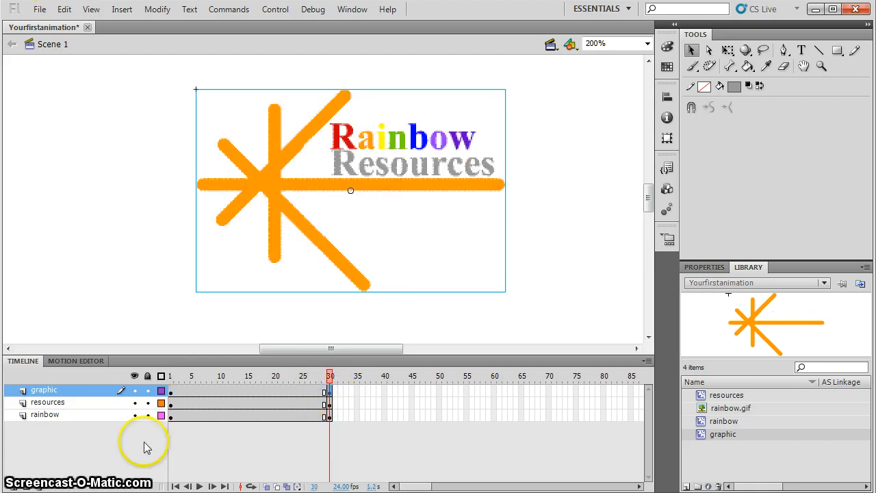
left_click(243, 391)
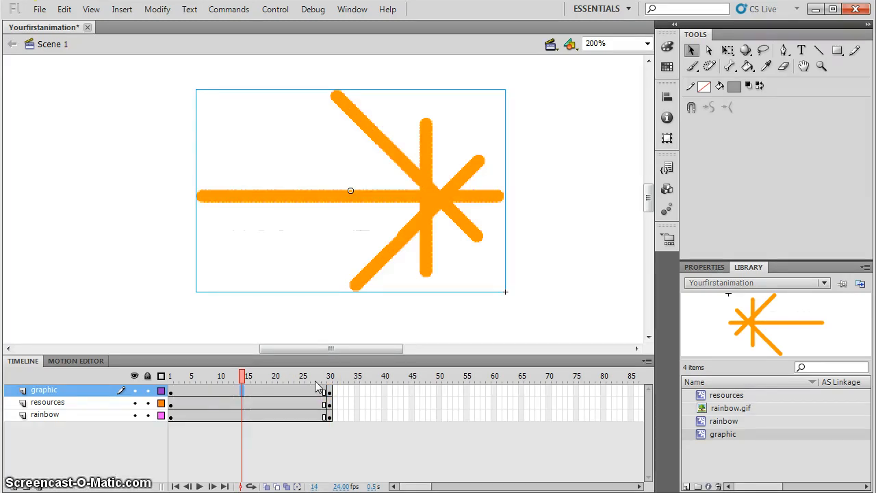
key("ctrl+Return")
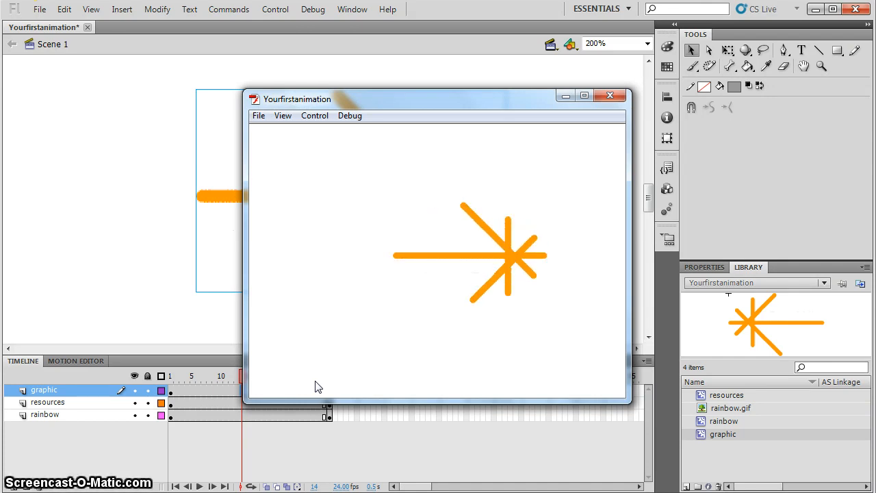
left_click(609, 95)
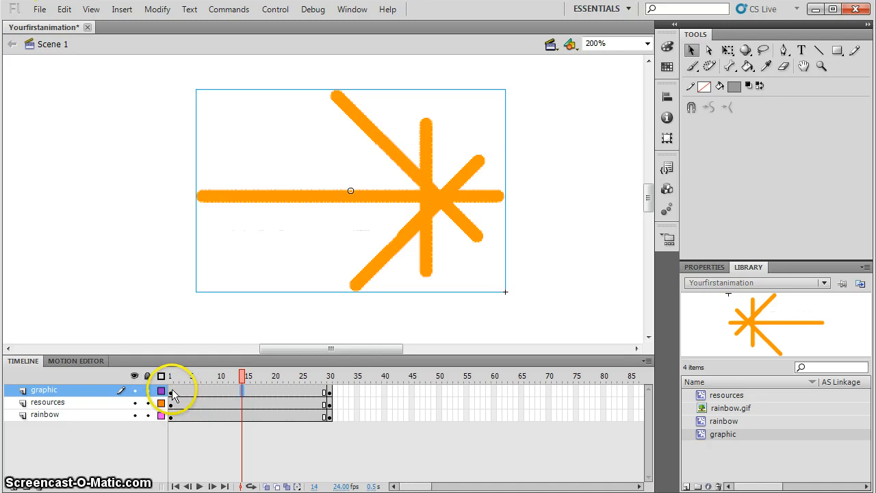
Compare the star at frames 1, 7, 30 and 15 of the graphic layer.
left_click(171, 390)
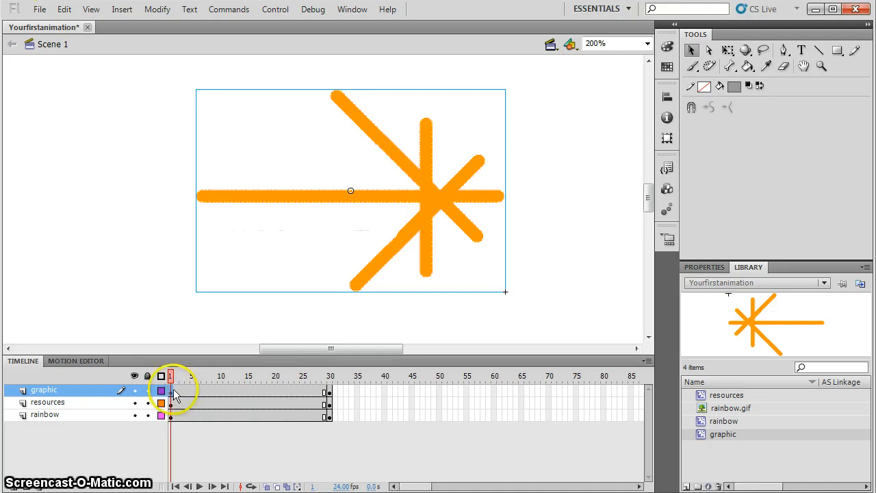
left_click(273, 392)
left_click_drag(273, 394, 203, 391)
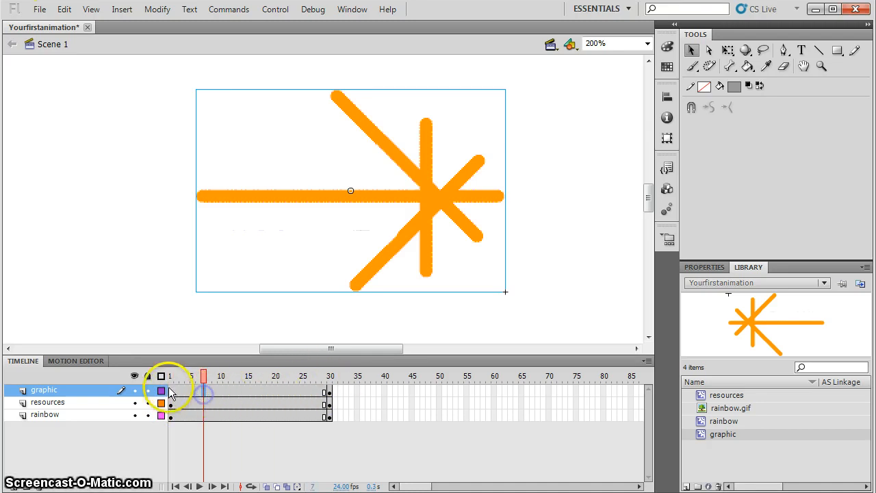
left_click(329, 391)
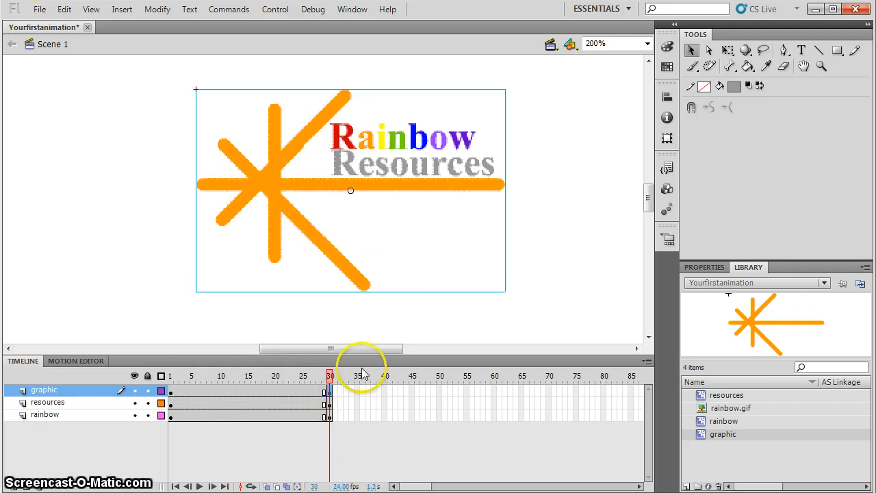
left_click(245, 390)
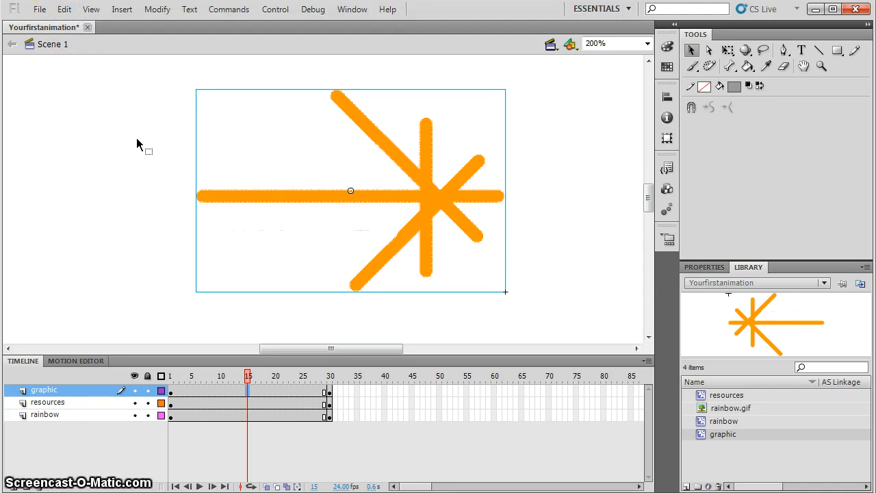
Save the document and create a classic tween between the keyframes of the graphic layer.
key("ctrl+s")
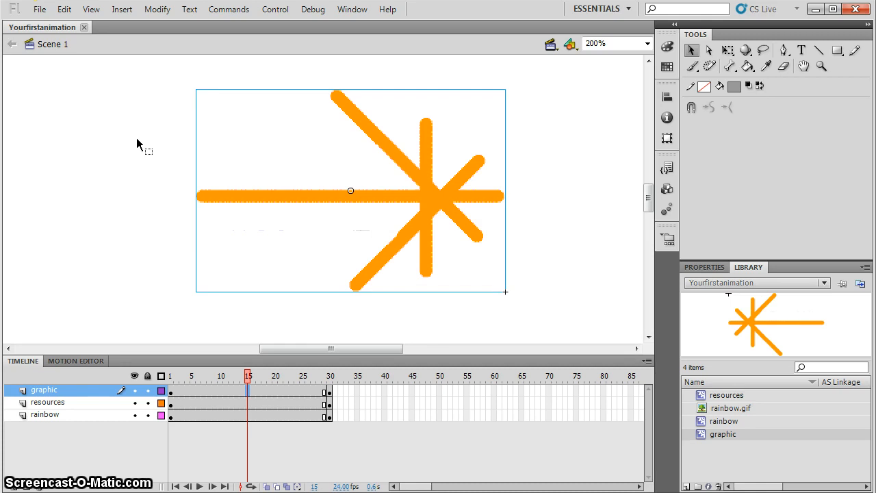
left_click(224, 390)
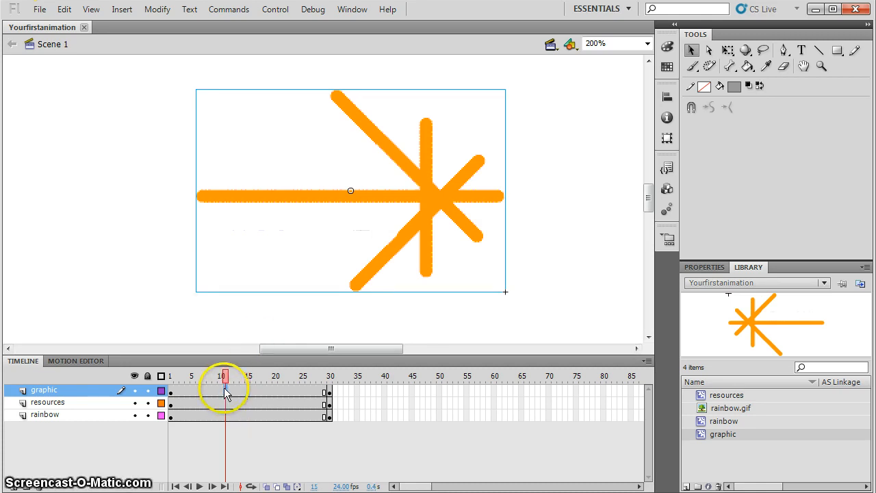
right_click(226, 390)
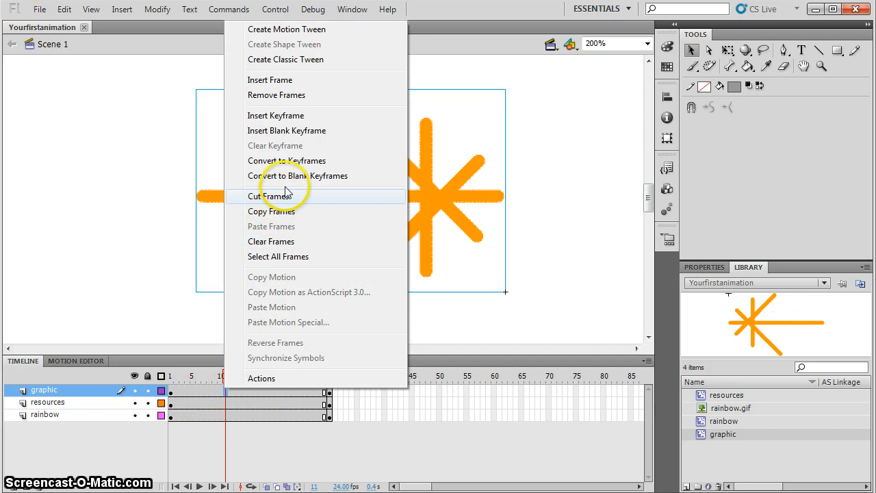
left_click(301, 61)
Create classic tweens between frames 1 and 30 on the resources and rainbow layers.
left_click(245, 402)
right_click(245, 402)
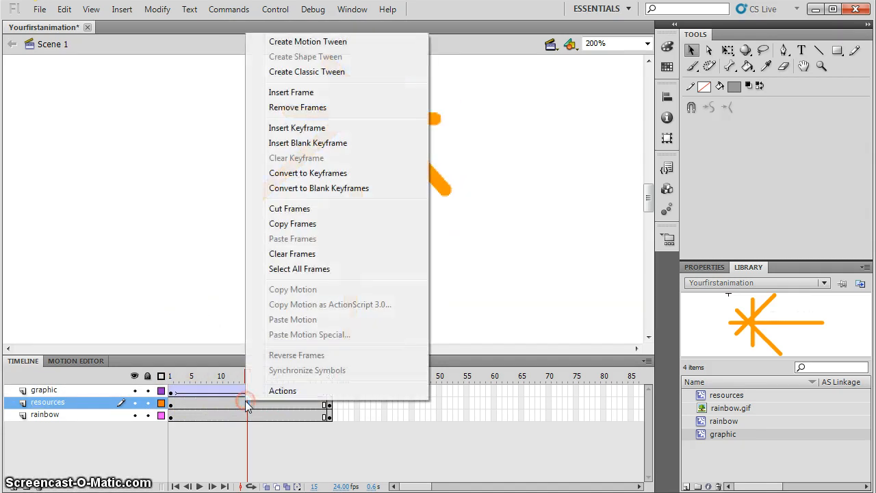
left_click(321, 72)
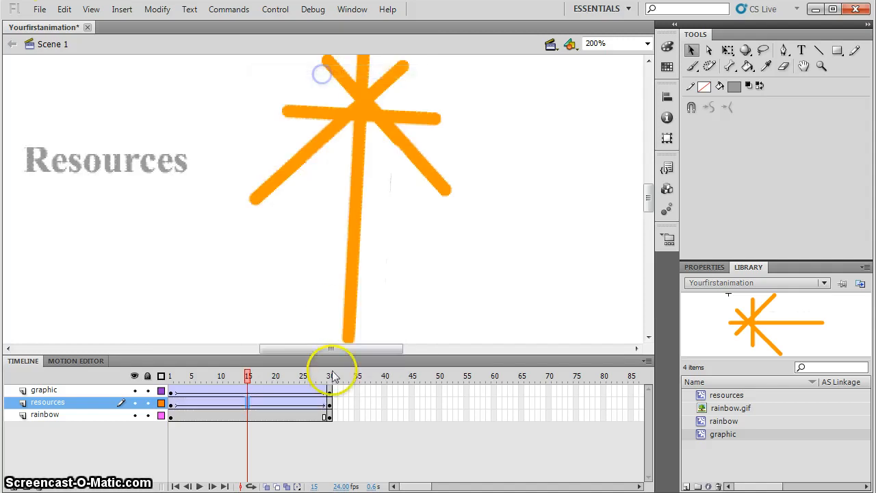
left_click(269, 414)
right_click(268, 414)
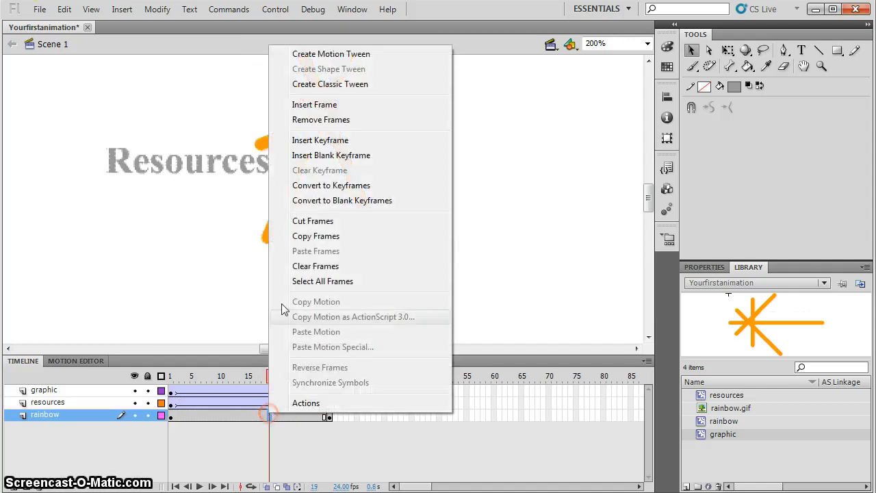
left_click(327, 85)
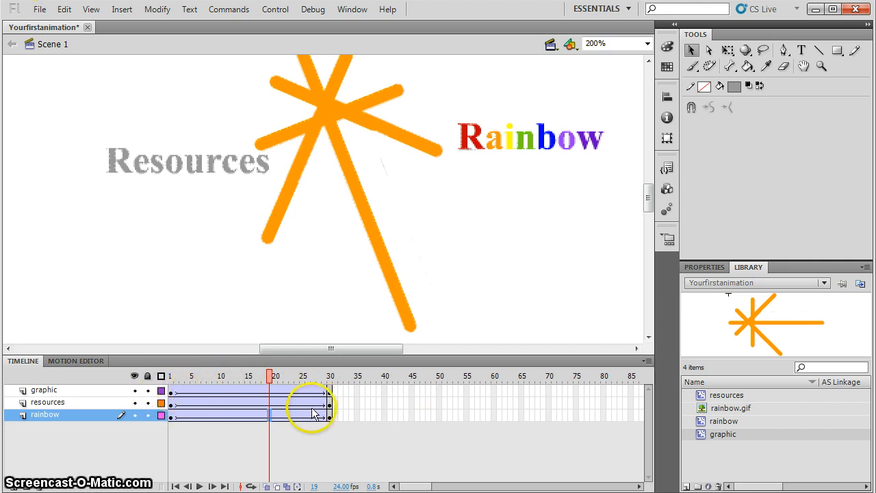
Preview the tweened logo animation in a test movie and close the preview.
key("ctrl+Return")
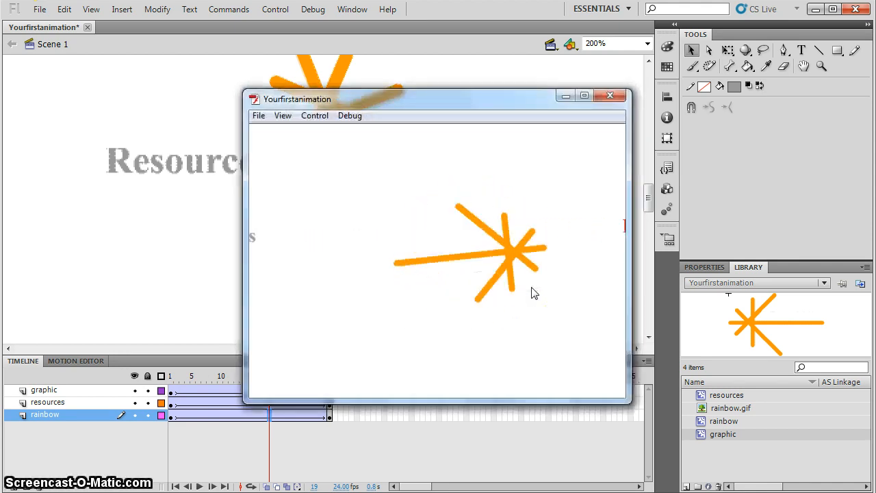
left_click(622, 92)
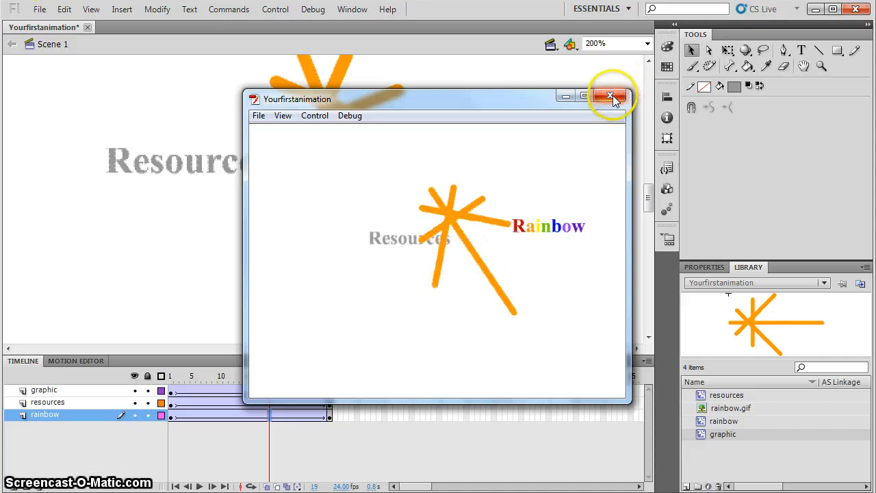
left_click(614, 97)
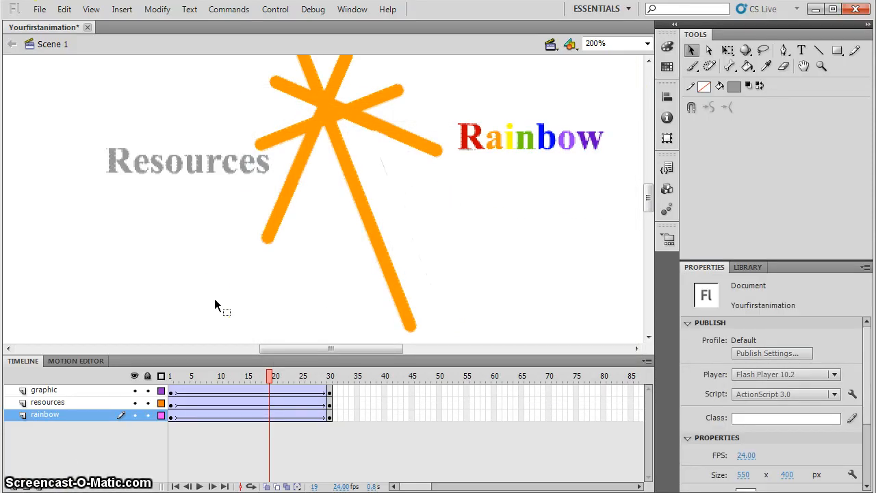
Export the animation as an SWF Movie named Yourfirstanimation, replacing the existing file, and minimize the program window.
key("ctrl+1")
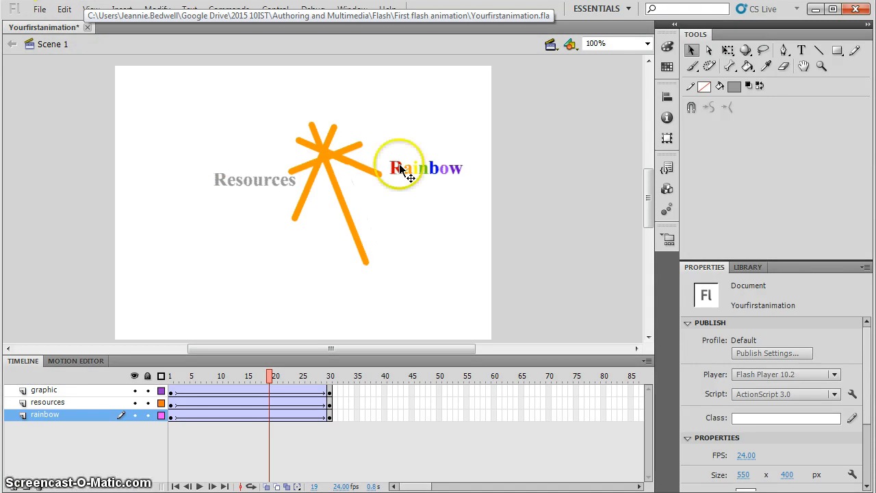
left_click(40, 9)
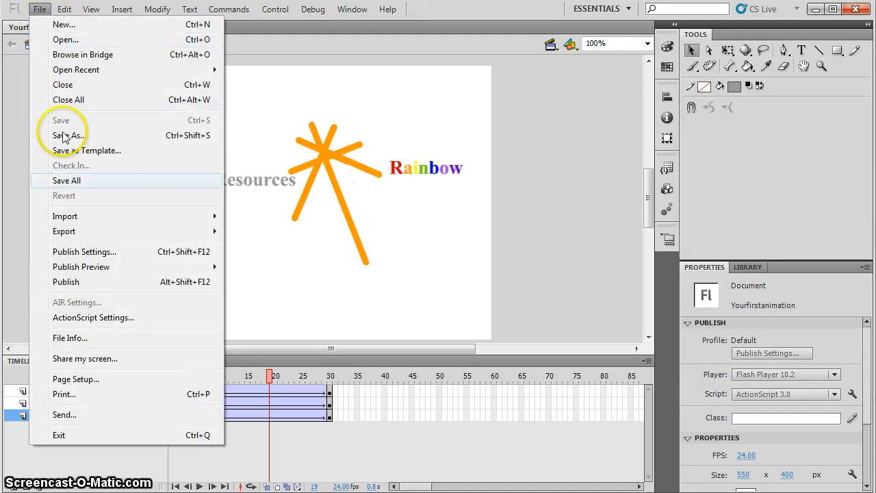
mouse_move(79, 233)
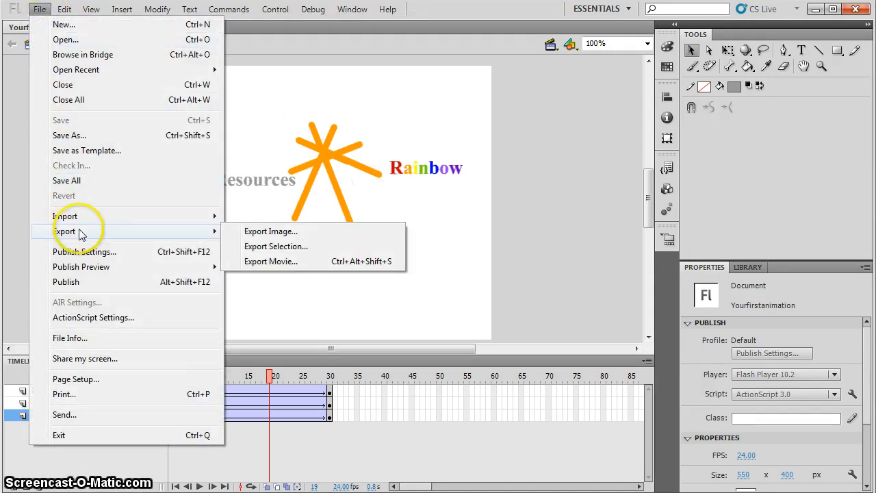
left_click(257, 261)
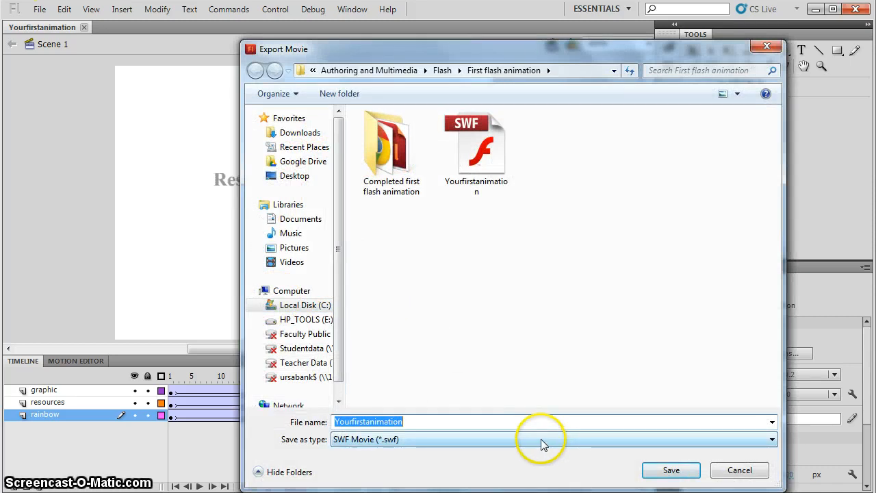
left_click(542, 442)
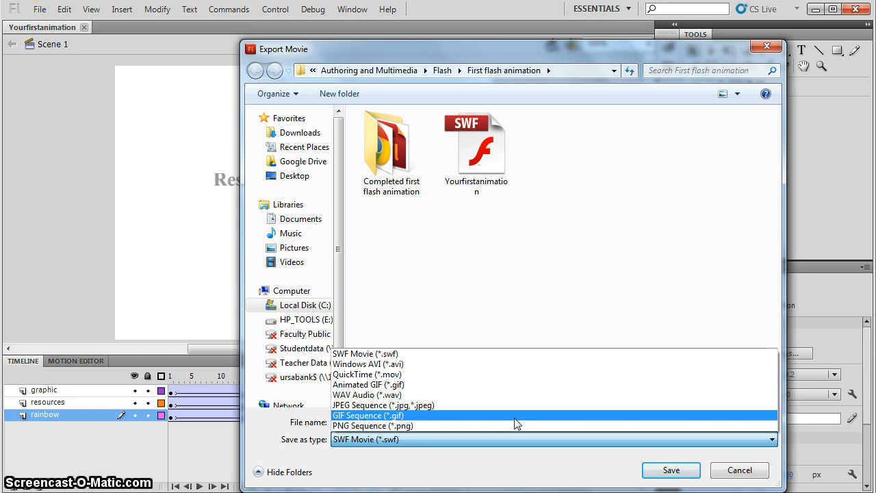
left_click_drag(515, 416, 451, 362)
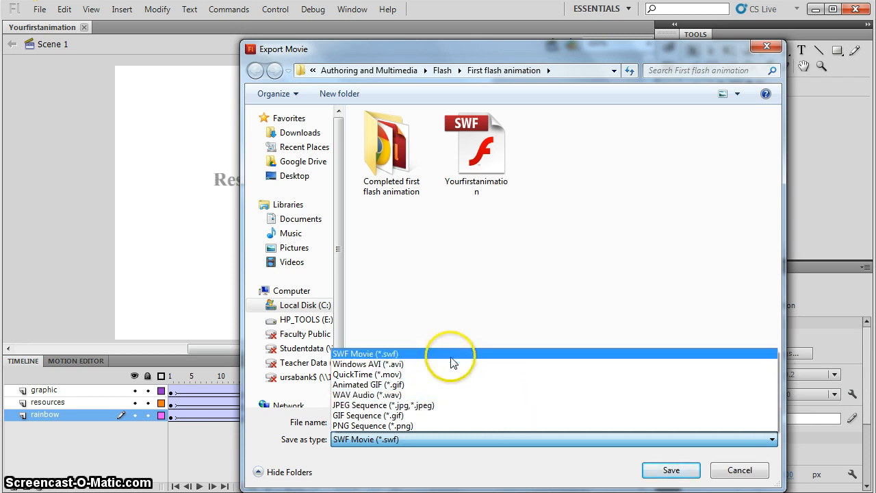
left_click(451, 356)
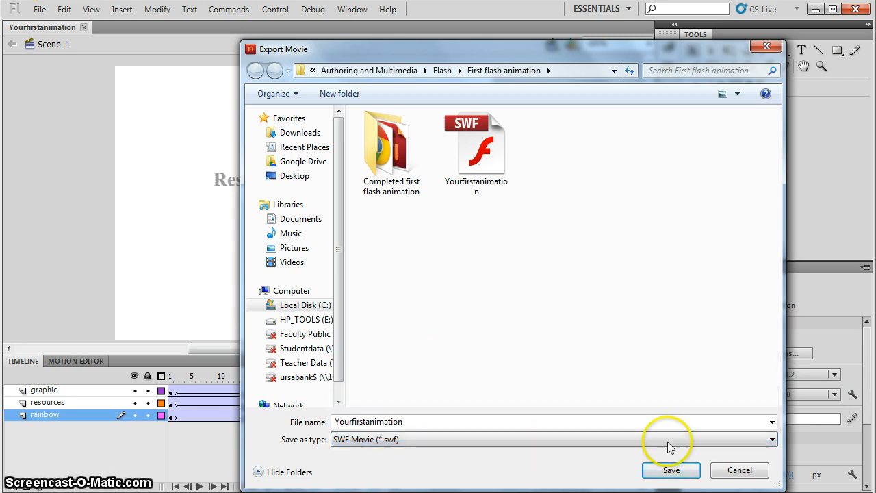
left_click(674, 471)
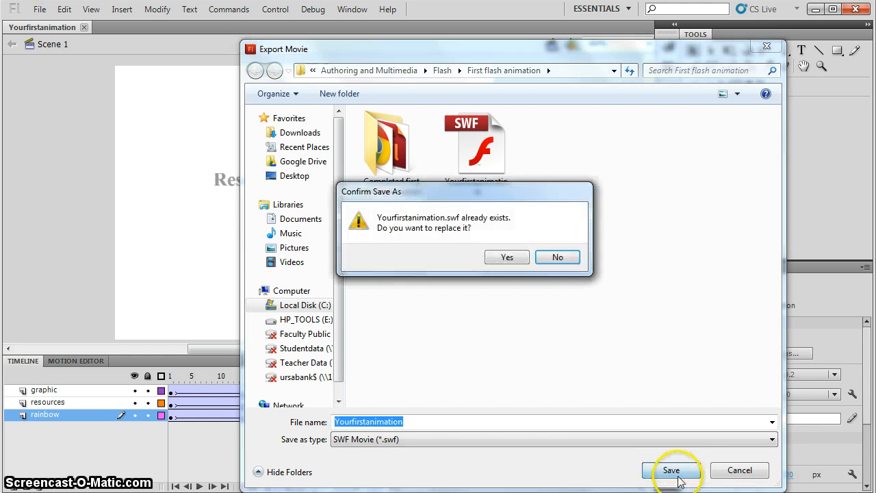
left_click(521, 263)
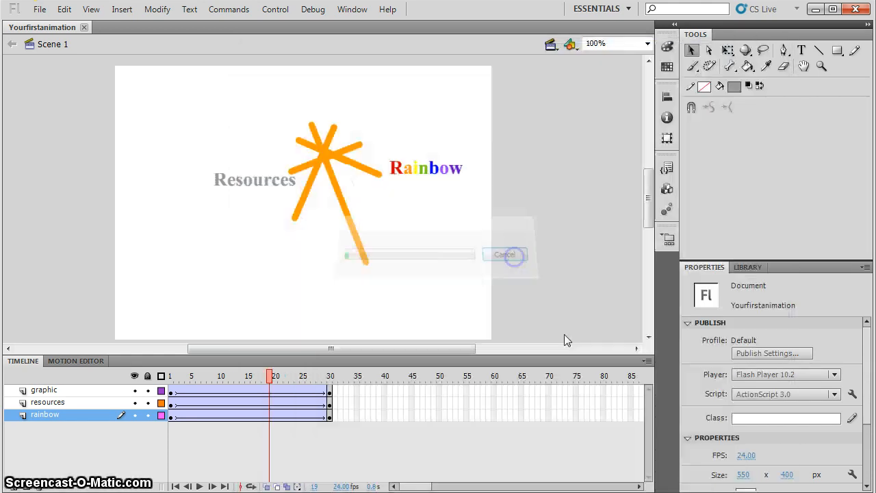
left_click(815, 9)
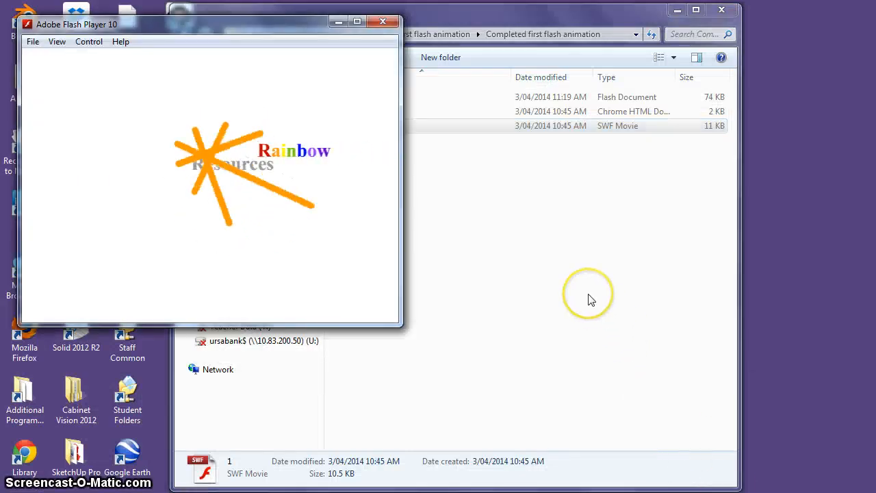